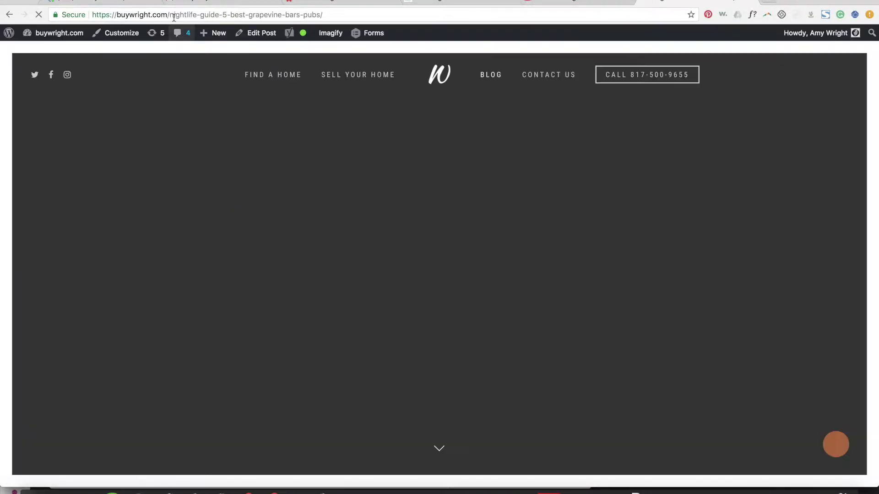
Step: Copy the Grapevine bars article URL and go back to the MeetEdgar Post box
left_click(200, 12)
key("ctrl+c")
left_click(409, 2)
left_click(464, 284)
Step: Paste the article link with 'Our team put together a list of the top 5 things to do in Grapevine!!!' above it
scroll(498, 261, "down", 1)
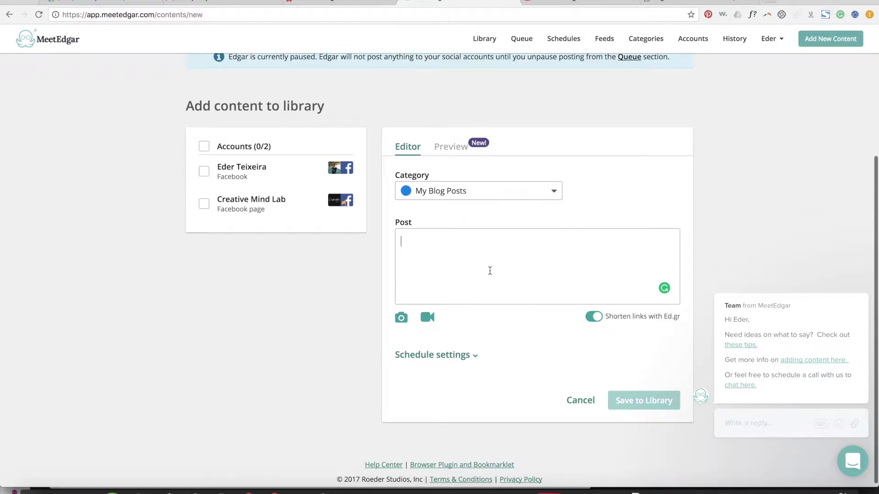
key("ctrl+v")
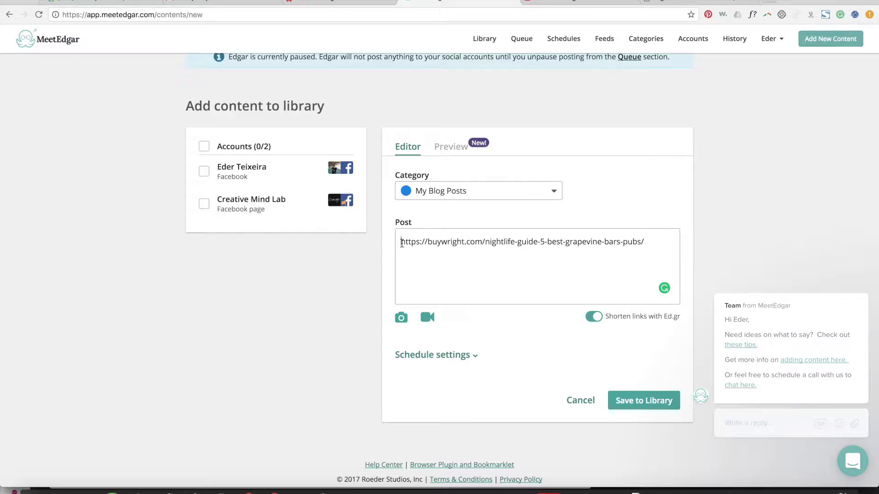
type("Checkout")
key("BackSpace")
key("BackSpace")
key("BackSpace")
key("BackSpace")
key("BackSpace")
key("BackSpace")
key("BackSpace")
key("BackSpace")
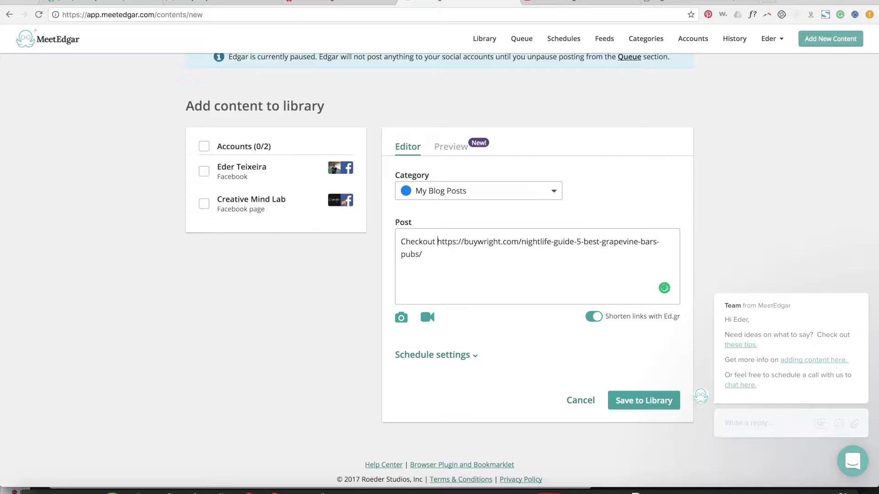
type("We")
key("BackSpace")
key("BackSpace")
type("Our t")
type("eam put togethe")
type("r a list of the to")
type("p 5 things to ")
type("do in Grapevine!")
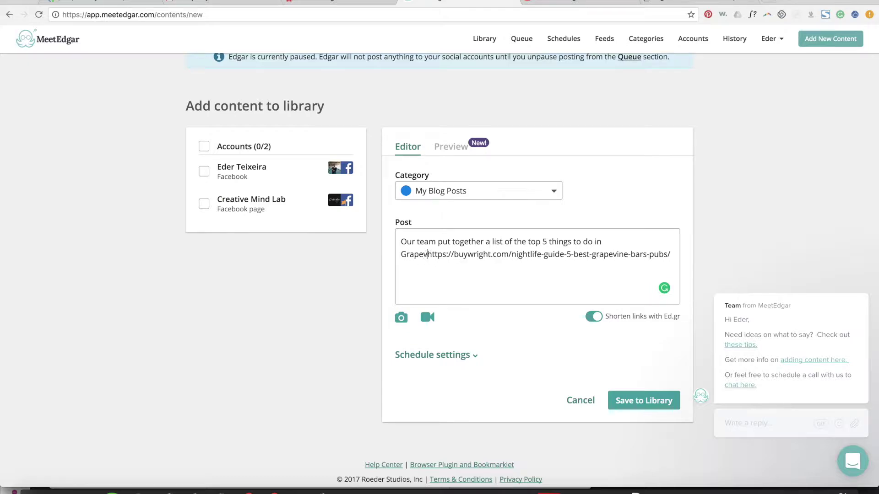
type("!!")
key("Return")
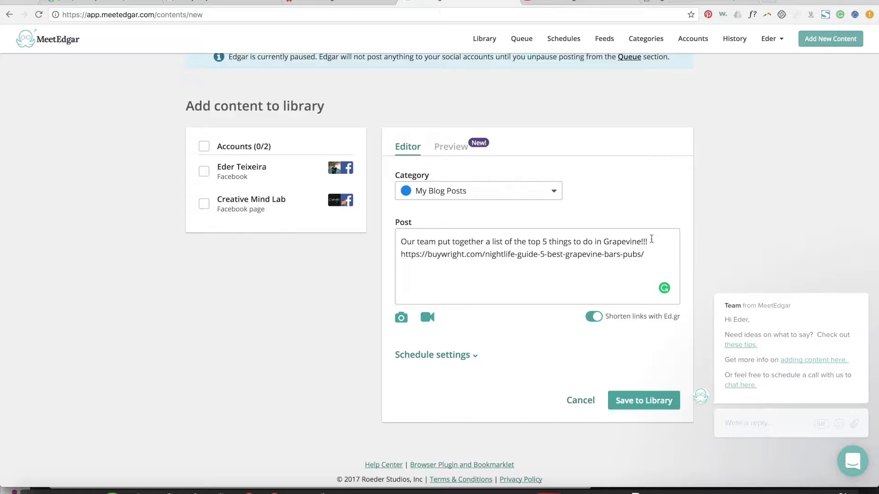
Step: Add 'Checkout!' and a 'Tag a friend who lives in Grapevine!' line around the link
type("Checkout!")
left_click(642, 270)
key("Return")
key("Return")
type("Tag a friend")
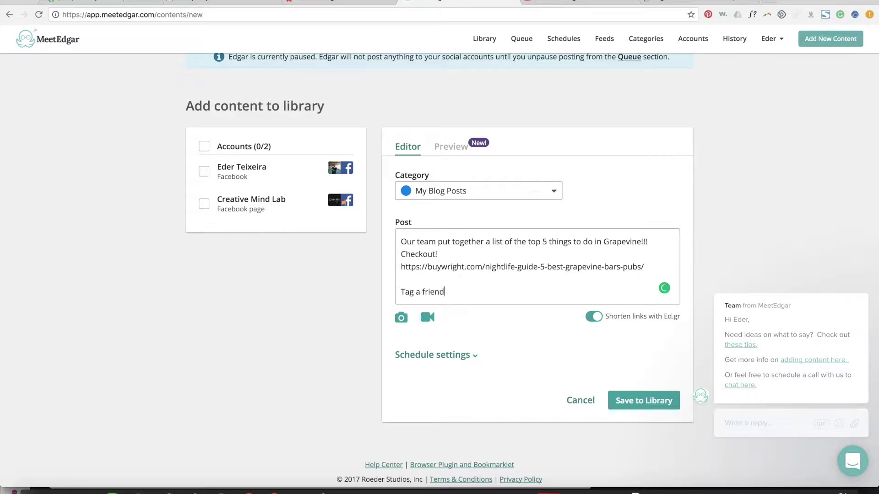
type(" who lives in Grapevine!!!")
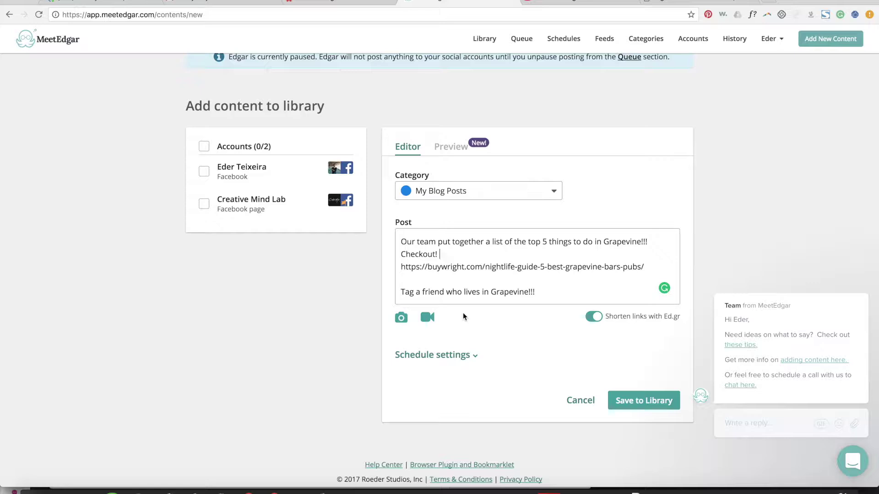
type("or Comment")
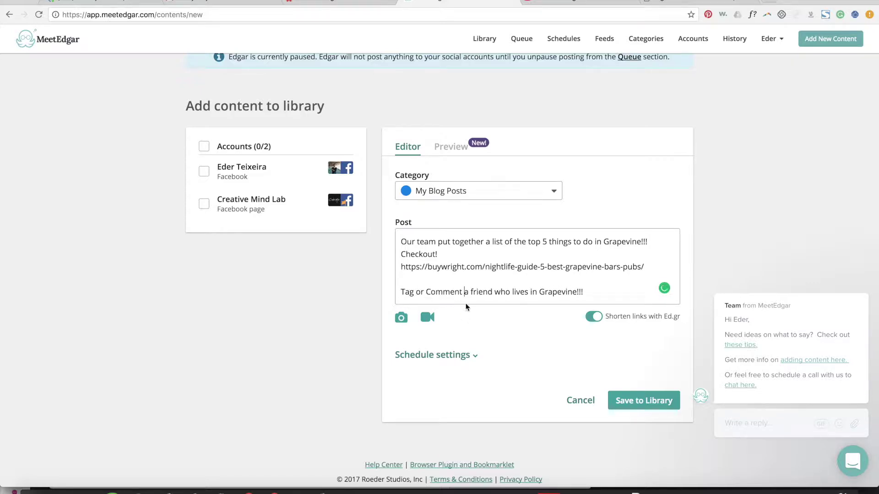
left_click(525, 292)
double_click(445, 291)
key("BackSpace")
key("BackSpace")
key("BackSpace")
key("BackSpace")
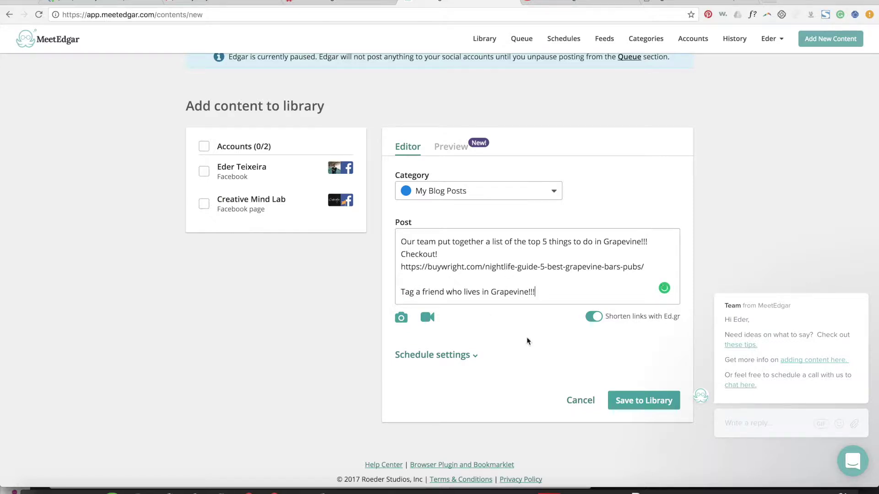
scroll(459, 313, "down", 1)
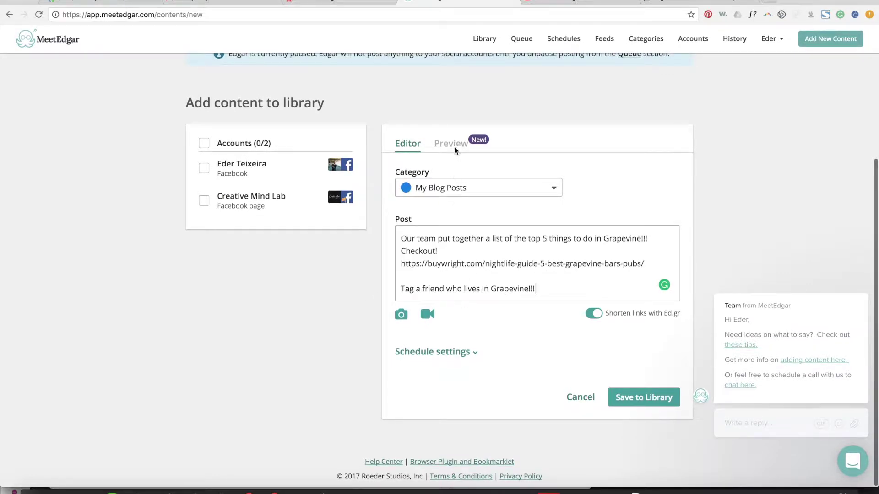
Step: Glance at the preview, then select the Creative Mind Lab Facebook account for the post
left_click(442, 143)
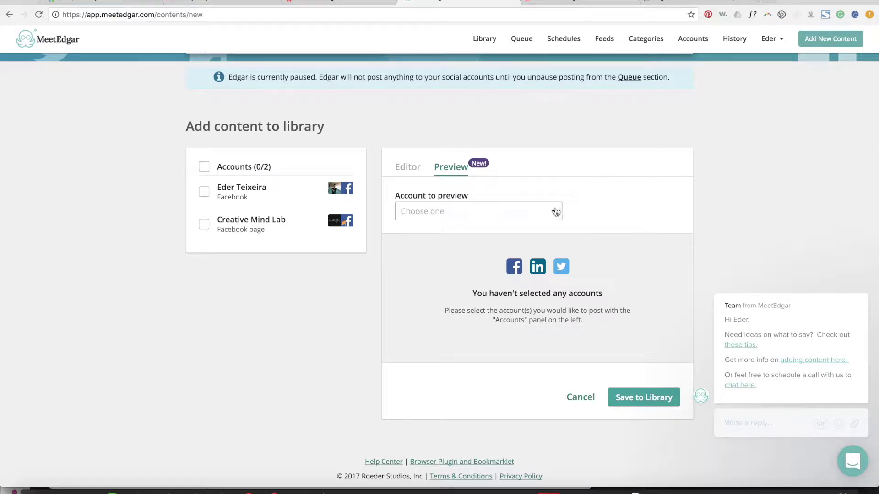
scroll(421, 180, "up", 1)
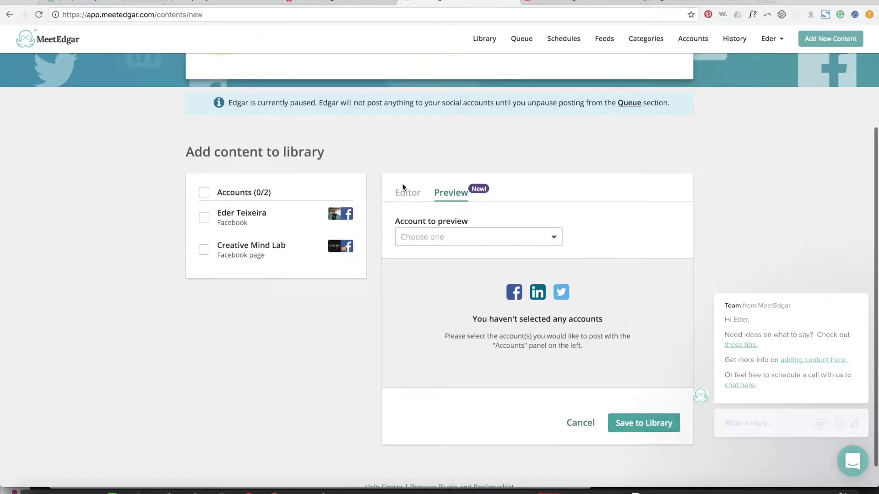
left_click(414, 198)
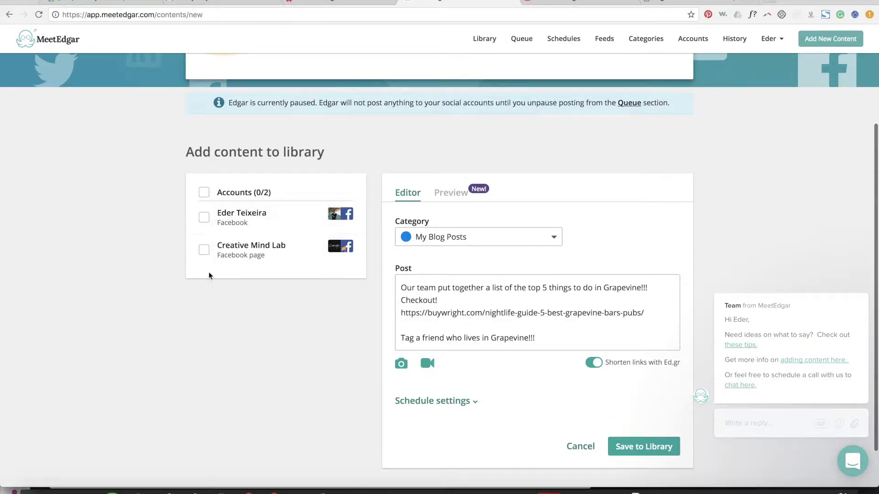
left_click(205, 252)
Step: Keep My Blog Posts as the category and show the Facebook preview
scroll(461, 299, "down", 5)
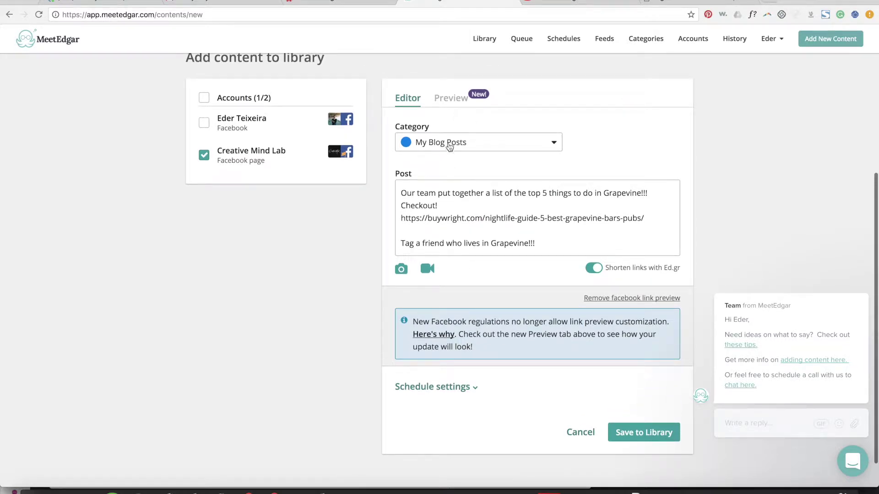
left_click(445, 146)
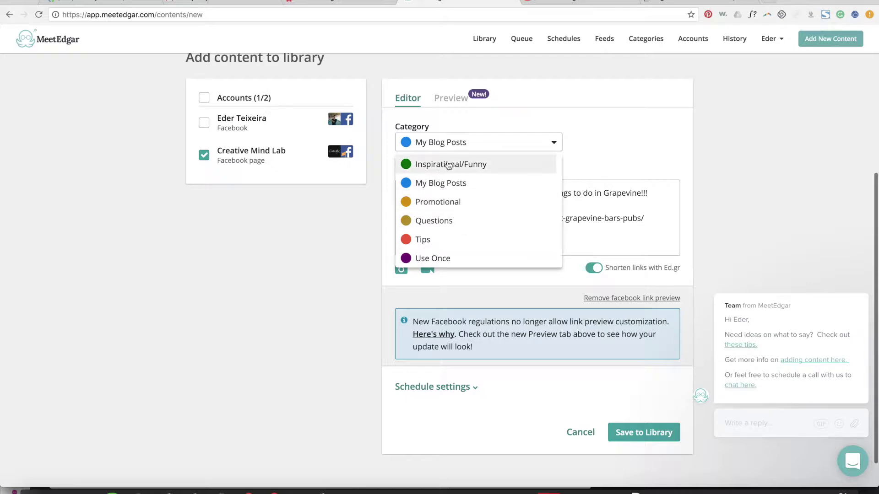
scroll(451, 192, "down", 1)
scroll(453, 194, "up", 1)
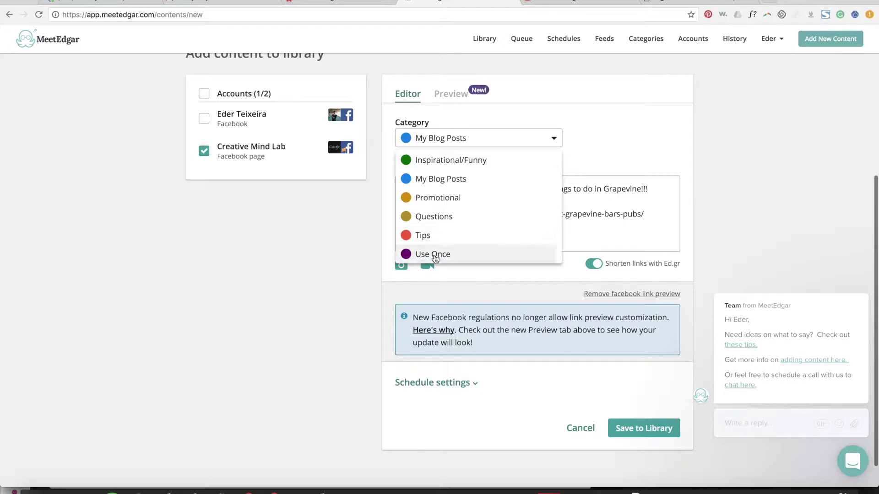
left_click(472, 116)
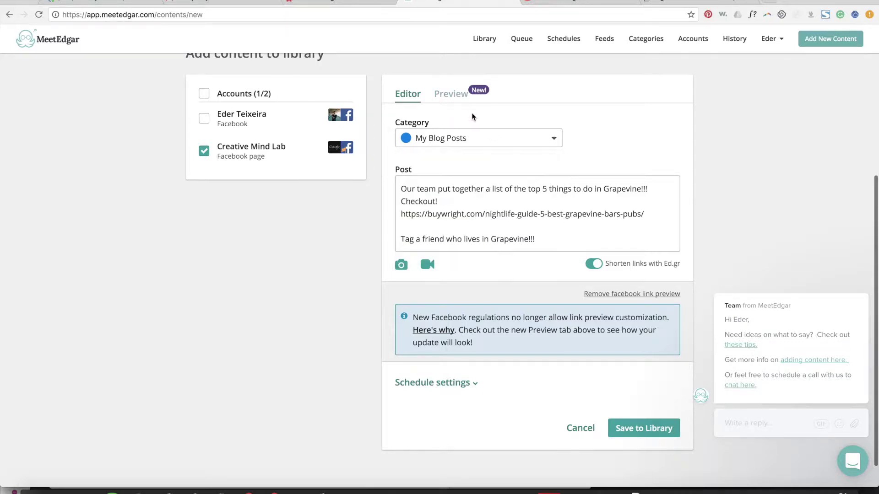
left_click(451, 94)
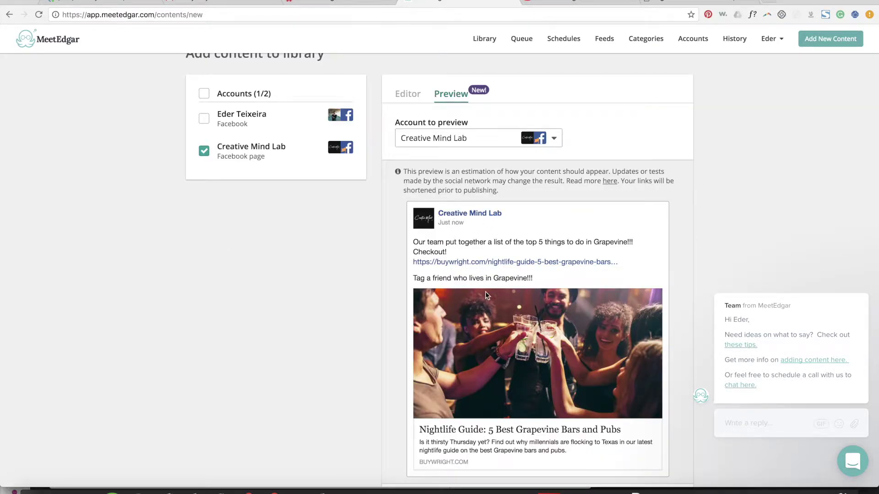
Step: Scroll through the Creative Mind Lab Facebook mock-up, then return to the Editor tab
scroll(463, 249, "down", 1)
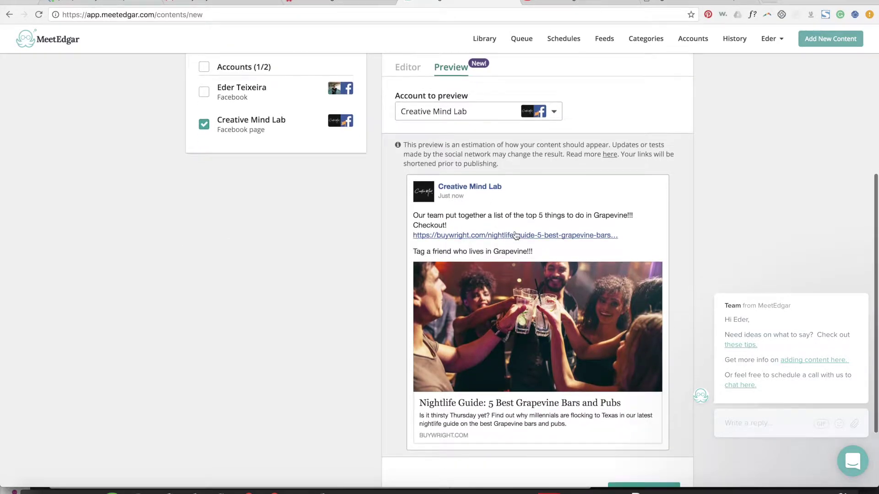
scroll(583, 225, "down", 1)
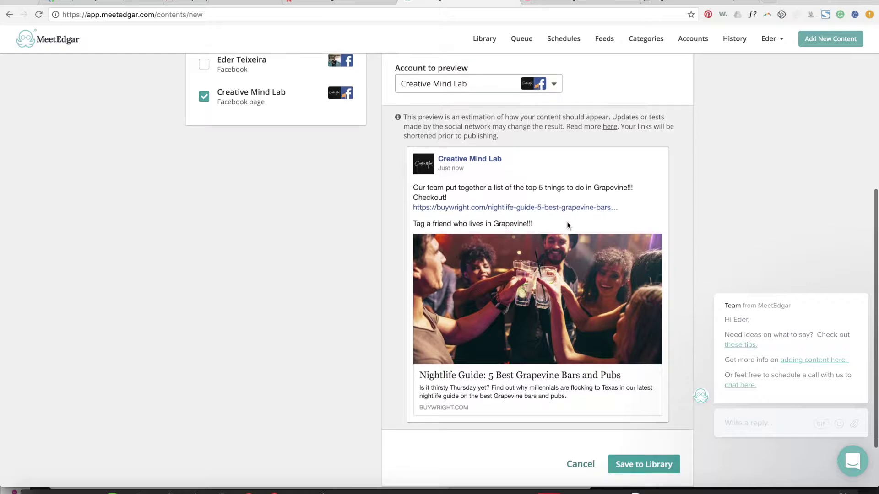
scroll(537, 249, "down", 2)
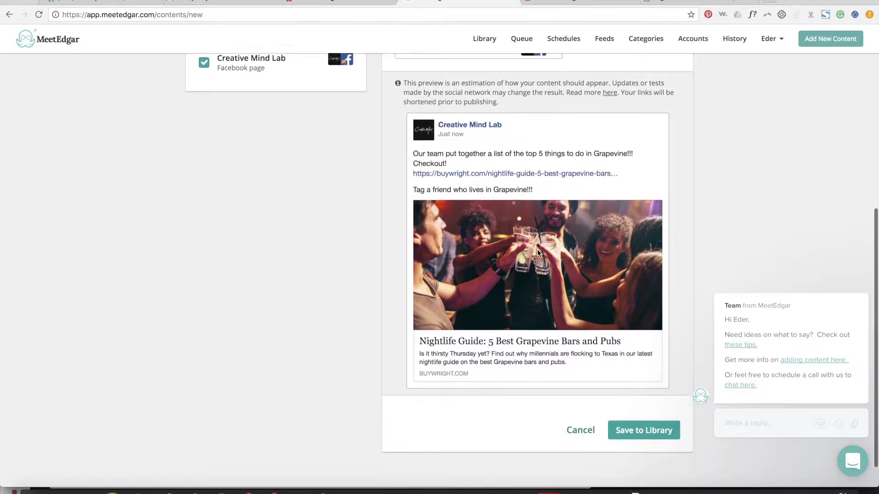
scroll(537, 249, "up", 3)
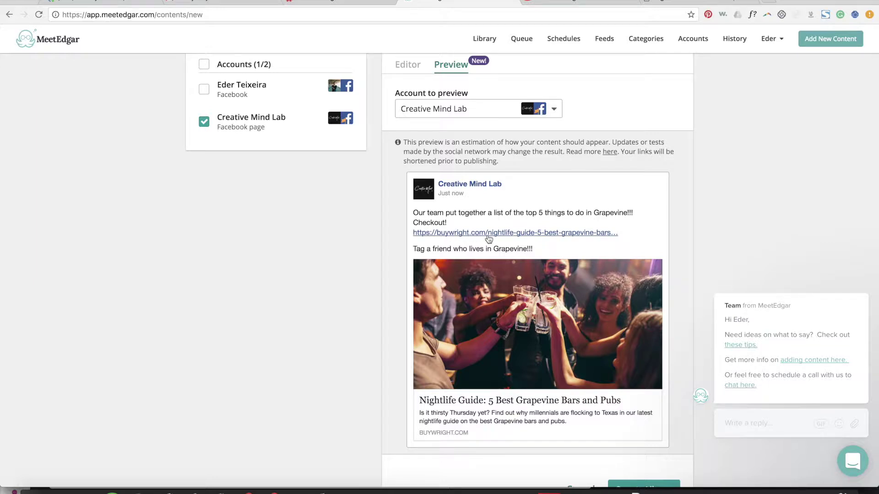
scroll(468, 257, "up", 1)
scroll(470, 260, "up", 1)
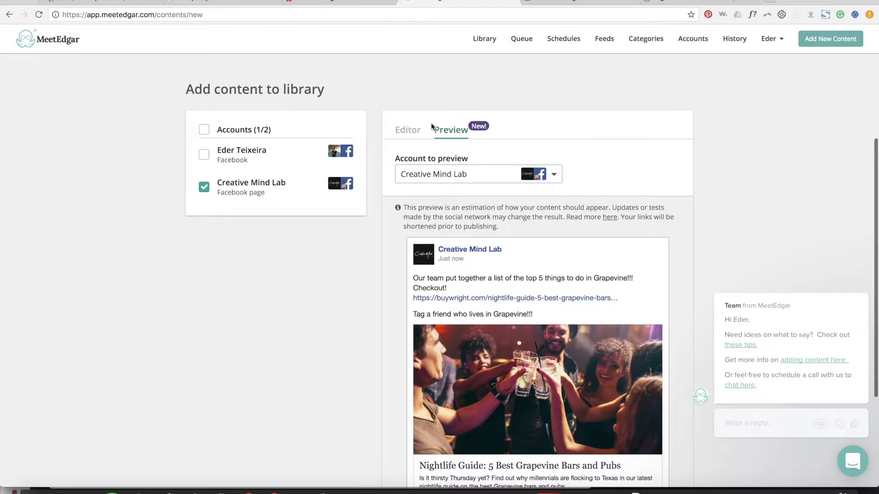
left_click(404, 131)
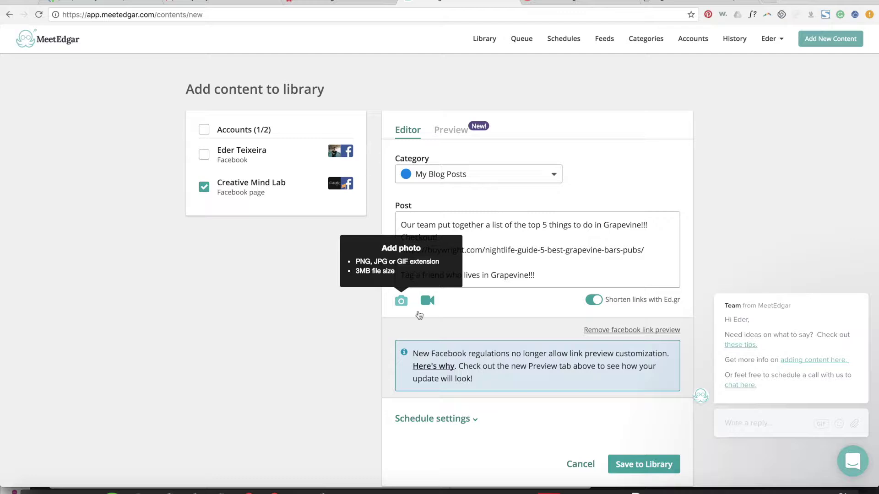
Step: Dismiss the photo picker without attaching an image and expand the post's schedule options
left_click(402, 300)
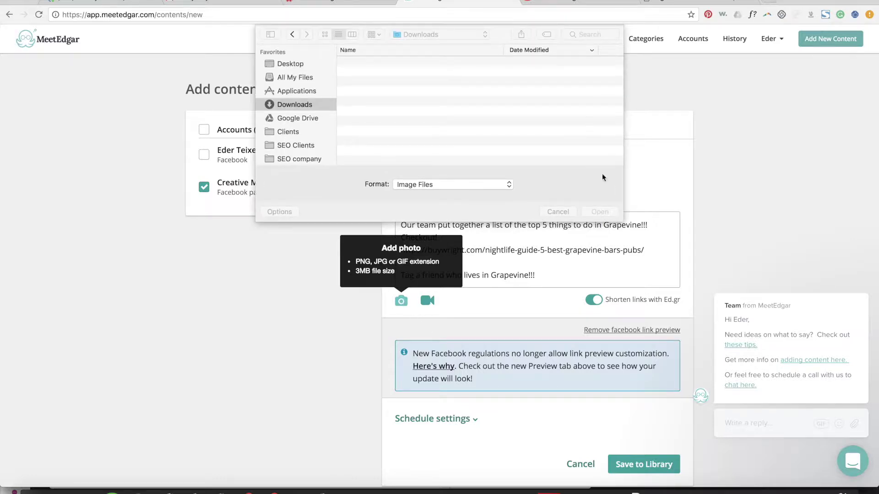
left_click(558, 212)
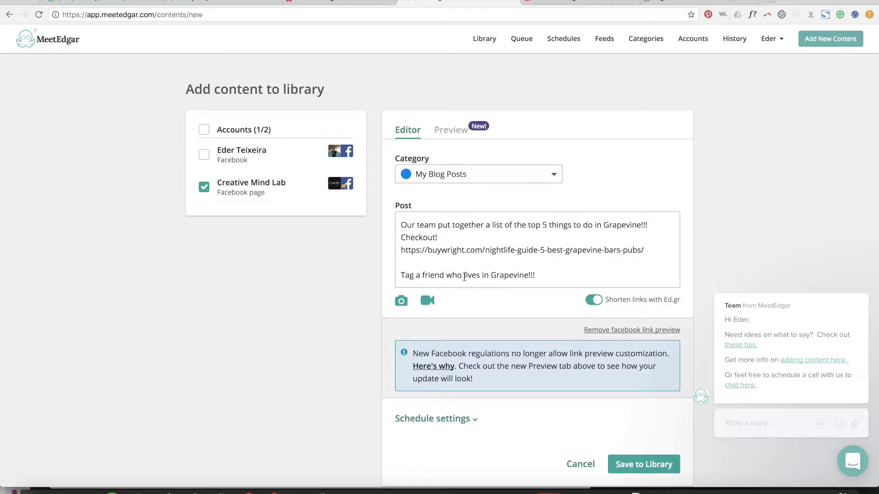
scroll(462, 341, "down", 2)
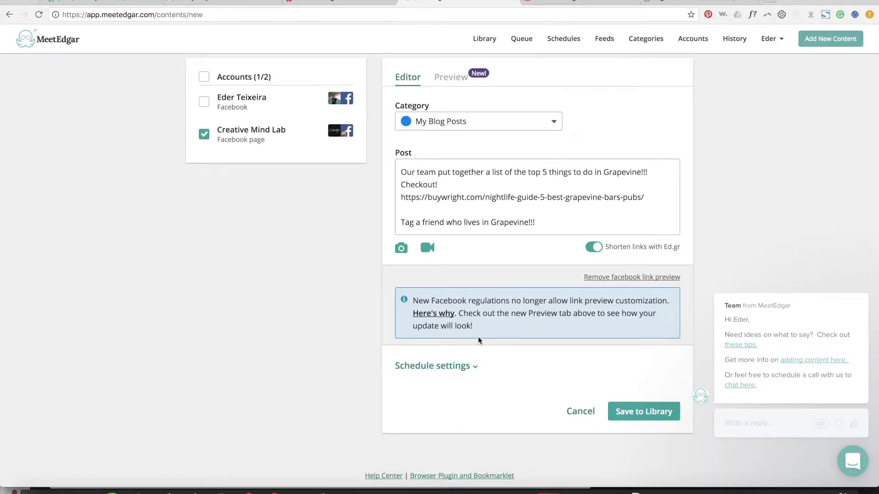
scroll(449, 351, "down", 1)
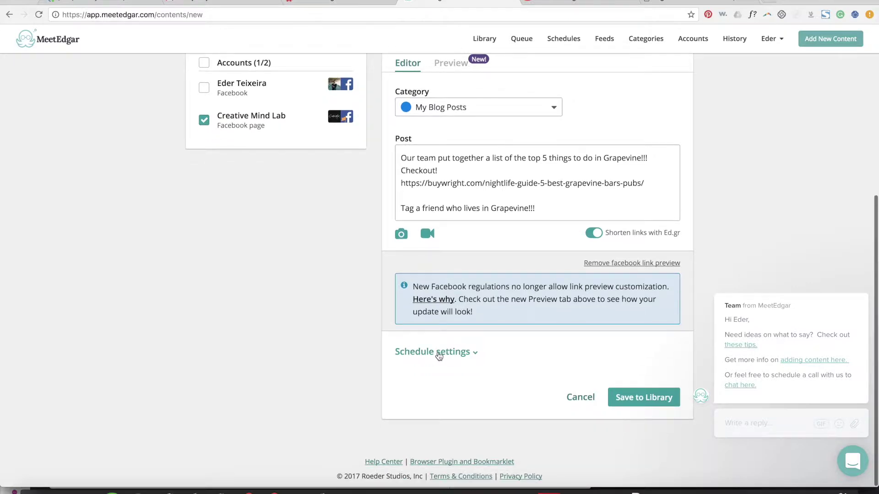
left_click(439, 354)
scroll(421, 347, "down", 3)
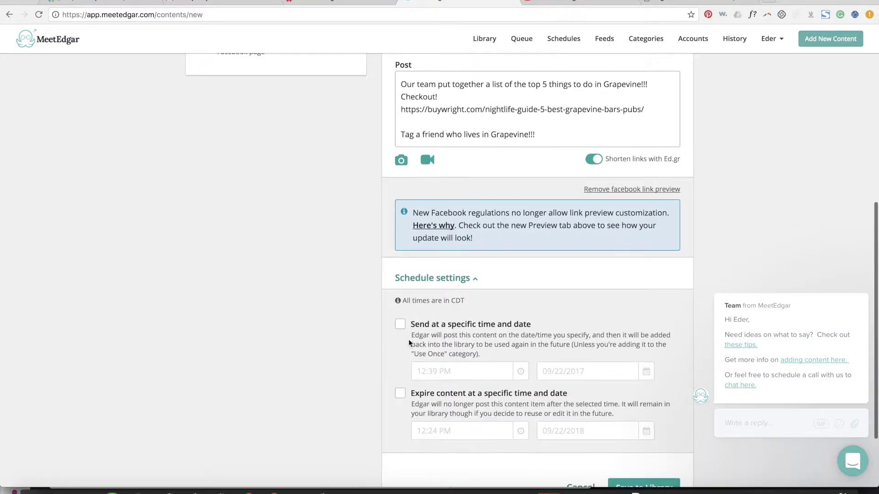
scroll(421, 330, "down", 2)
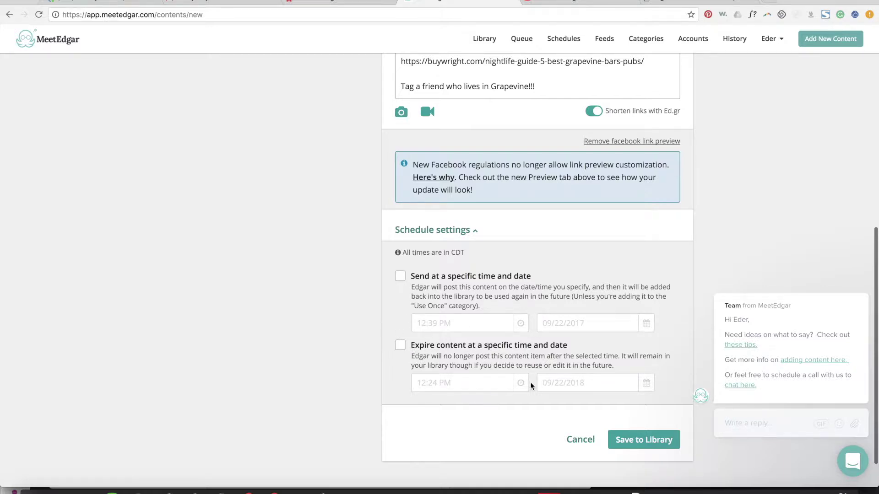
Step: Leave 'Expire content at a specific time and date' unchecked and collapse the schedule settings
left_click(401, 347)
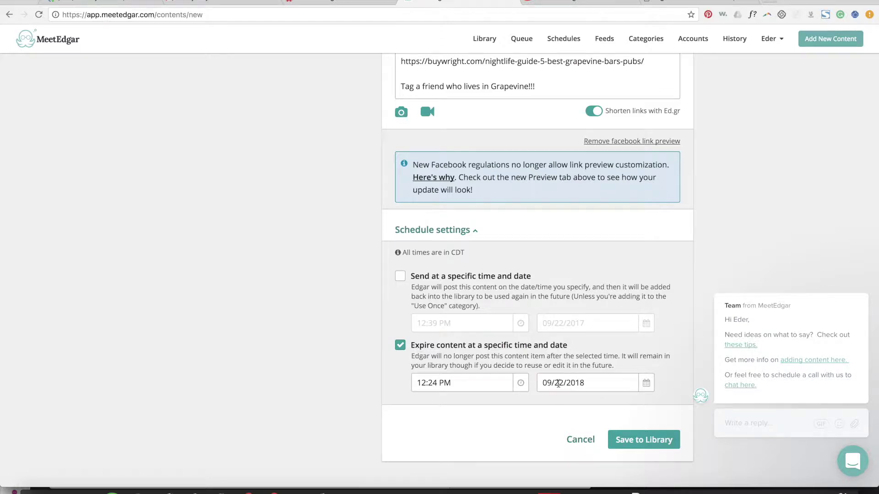
left_click(400, 346)
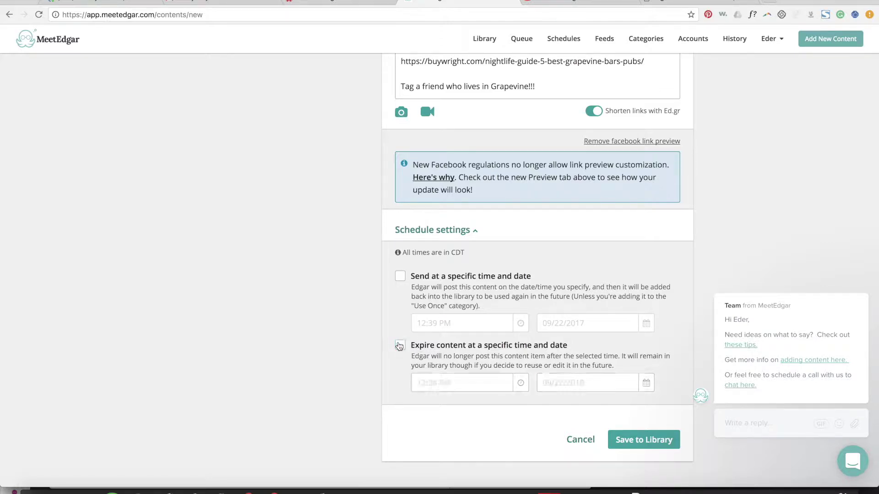
scroll(481, 350, "up", 1)
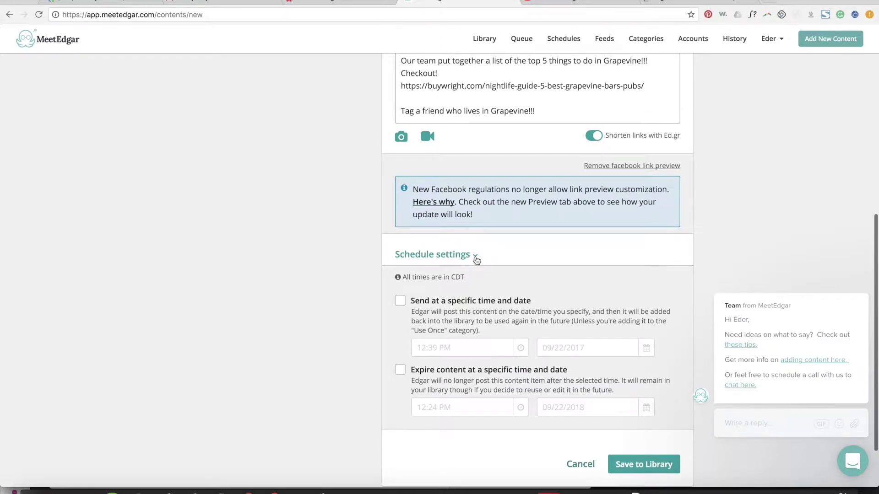
left_click(475, 257)
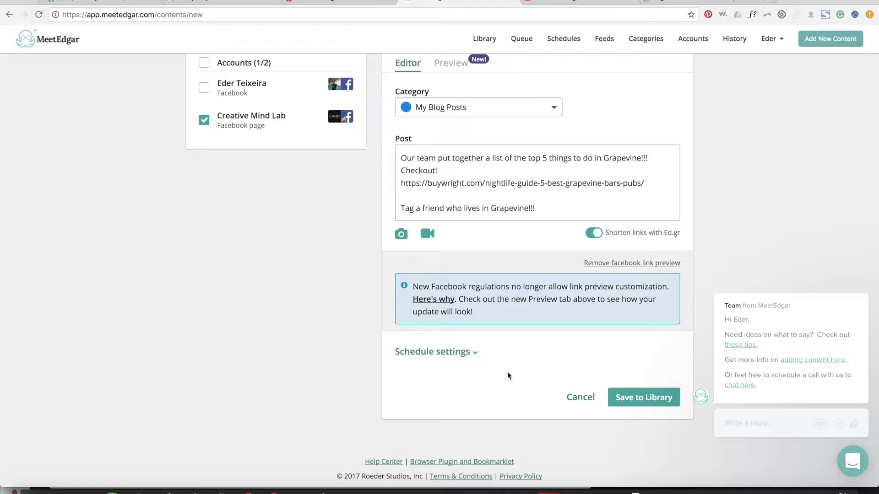
scroll(584, 251, "up", 1)
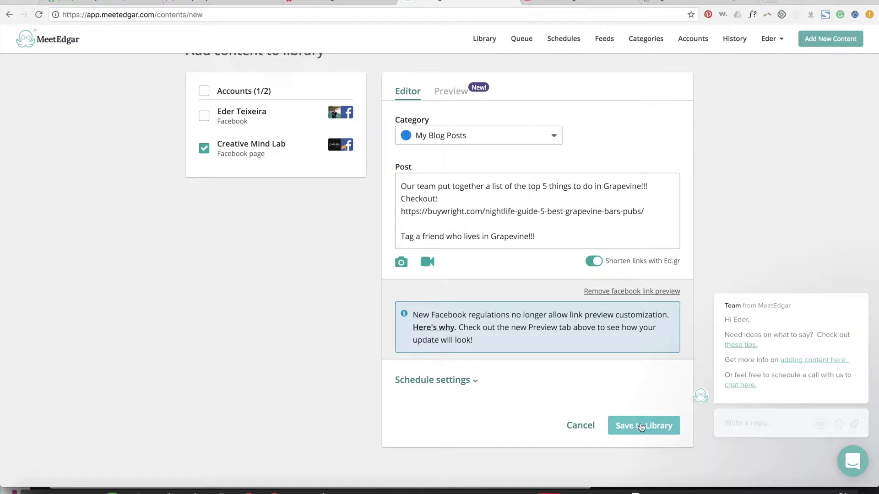
Step: Save the Grapevine post, then draft a free Website SEO Audit offer with the contact e-mail
left_click(643, 427)
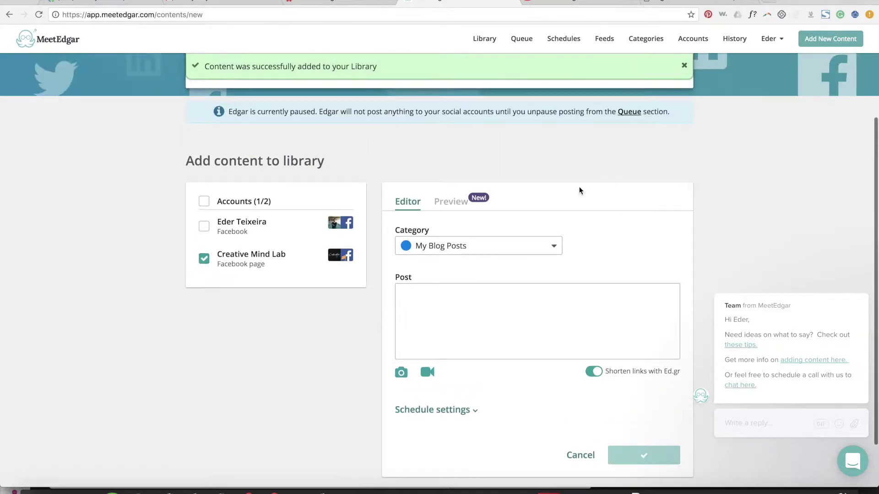
left_click(443, 328)
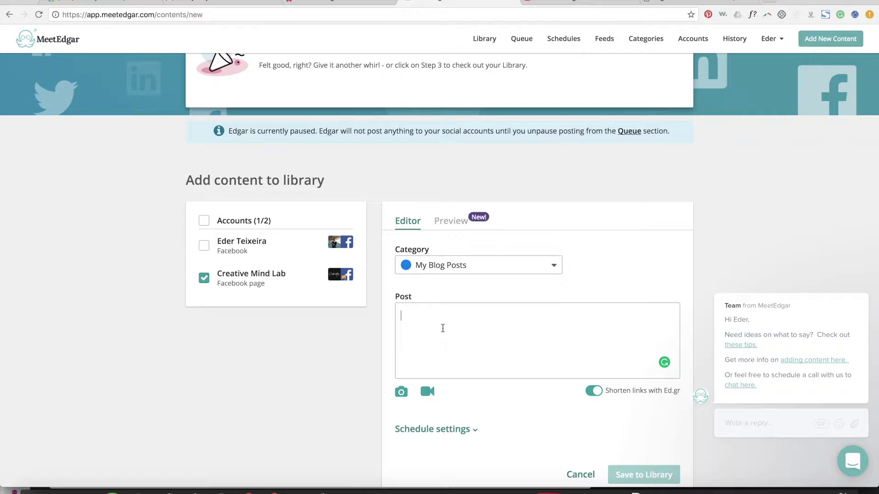
type("Th")
key("BackSpace")
key("BackSpace")
type("This")
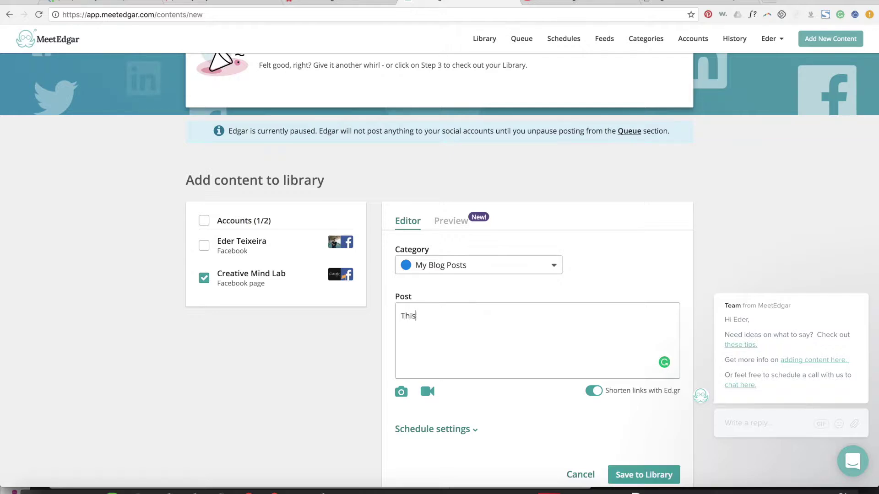
type(" week w")
key("BackSpace")
key("BackSpace")
type("re doin")
type("g fre")
type("ree")
type(" Websit")
type("e SEO Audit")
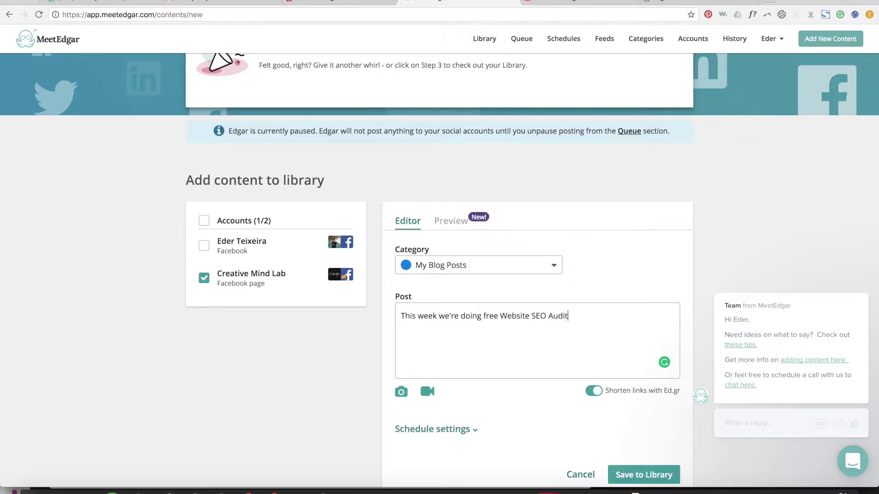
type(" for the first 5")
type("people")
type(" wh")
key("BackSpace")
type("who emails")
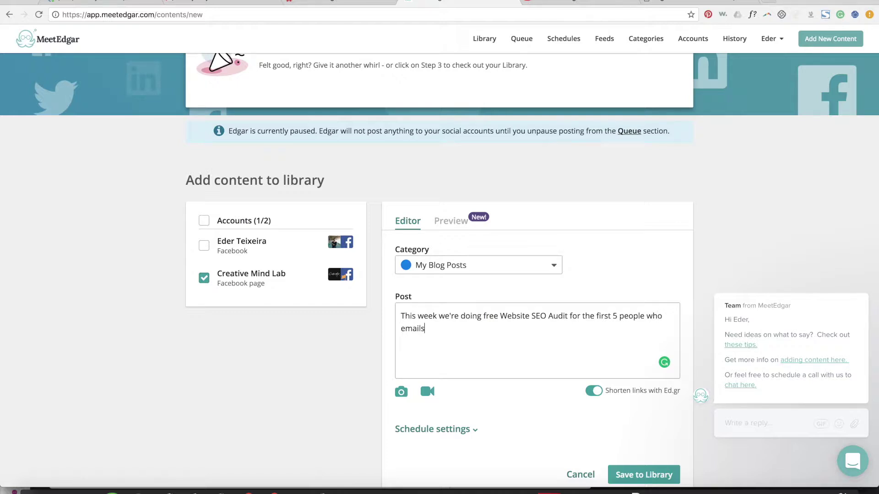
key("BackSpace")
key("BackSpace")
key("BackSpace")
key("BackSpace")
key("BackSpace")
key("BackSpace")
key("BackSpace")
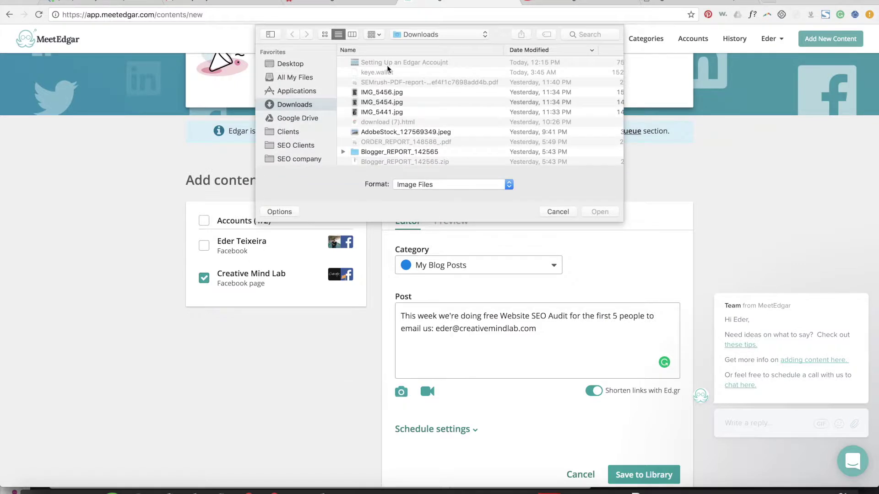
Step: Close the photo picker without an image and set the post's category to Promotional
scroll(377, 94, "down", 5)
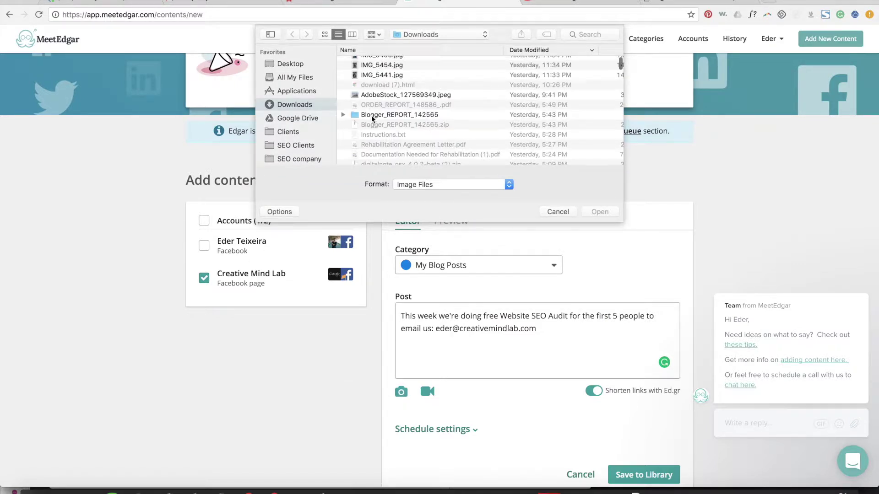
scroll(377, 99, "down", 5)
scroll(373, 89, "up", 4)
scroll(370, 81, "up", 5)
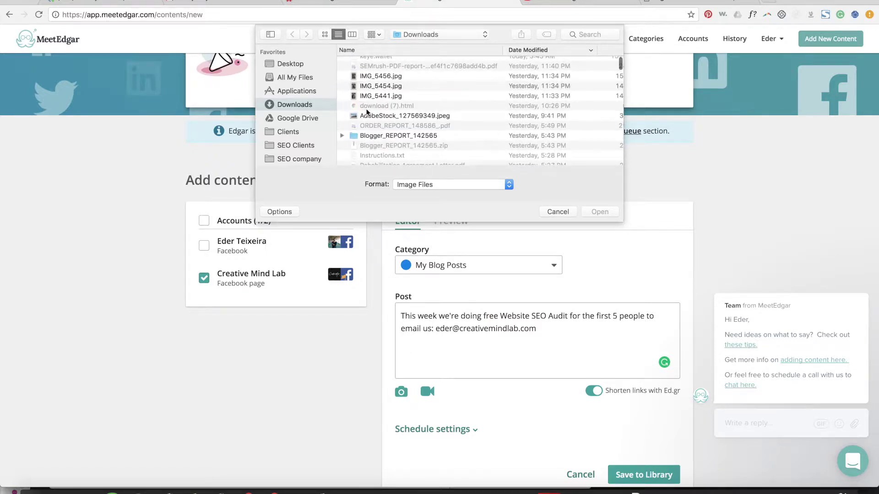
left_click(370, 116)
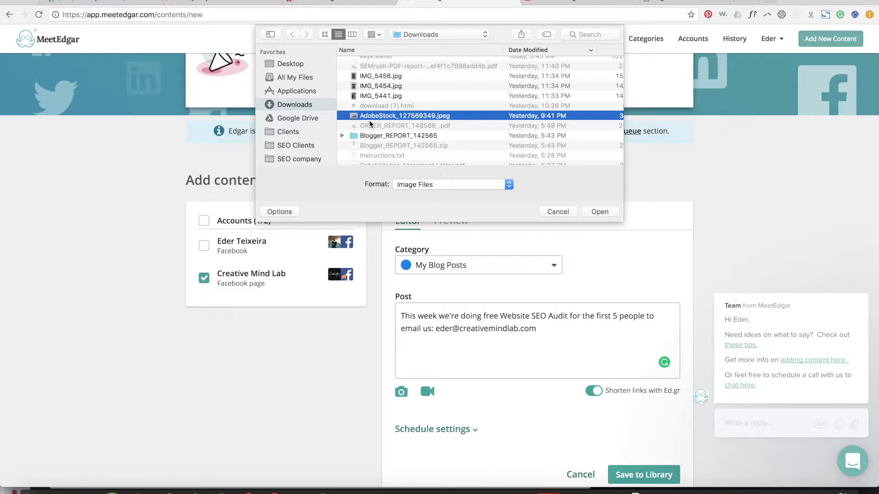
left_click(558, 213)
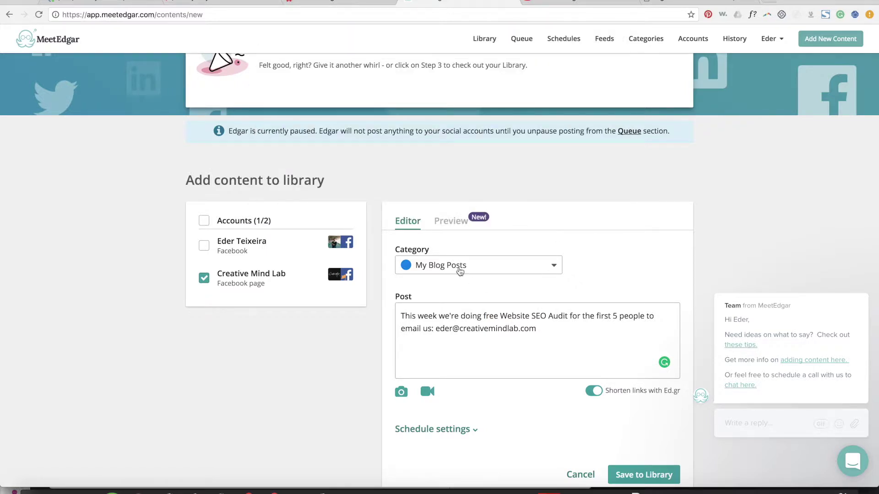
left_click(460, 272)
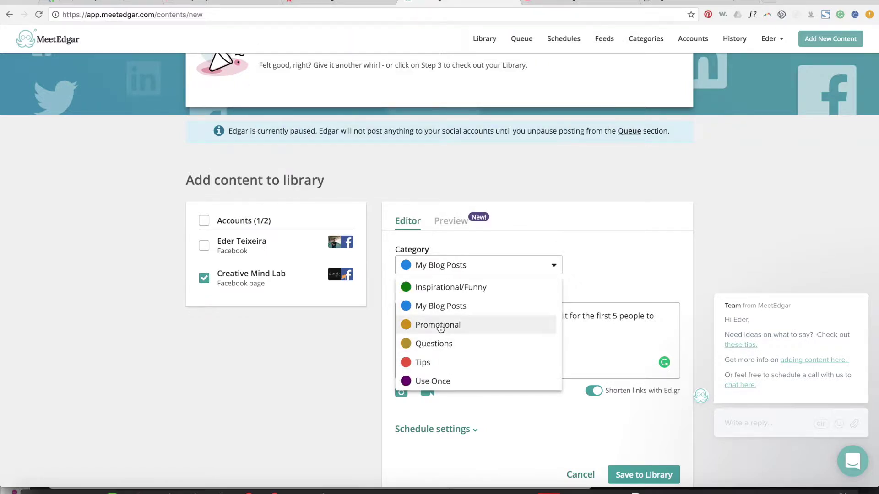
left_click(440, 326)
Step: Add 'Tag a friend who owns a business!' and 'CreativeMindLab.com' on new lines
scroll(531, 358, "down", 1)
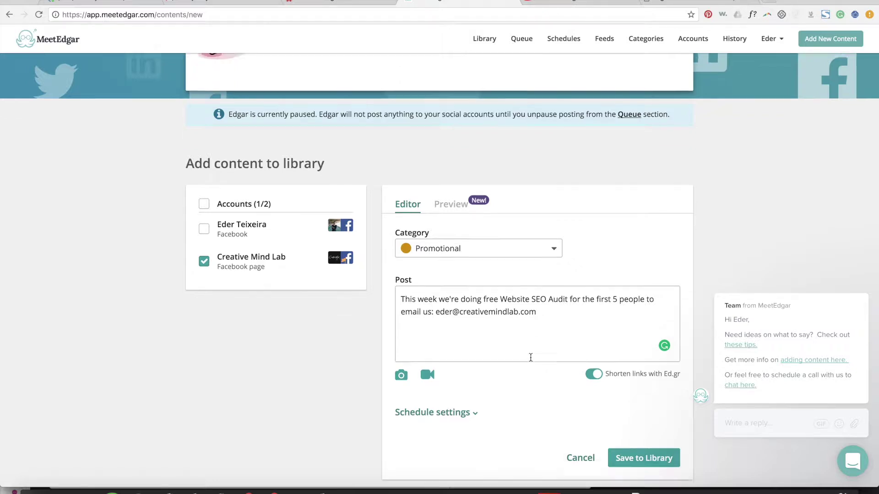
key("Return")
key("Return")
type("Tah a")
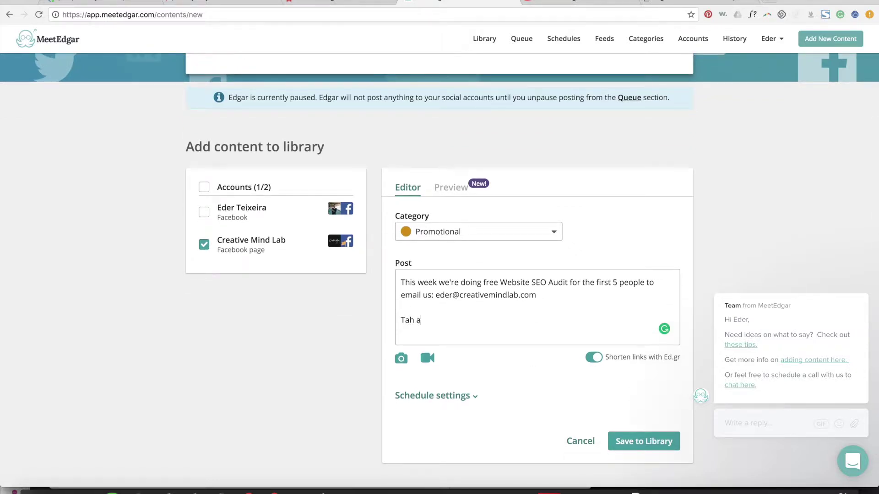
key("BackSpace")
key("BackSpace")
key("BackSpace")
type("g a friend who own a business!")
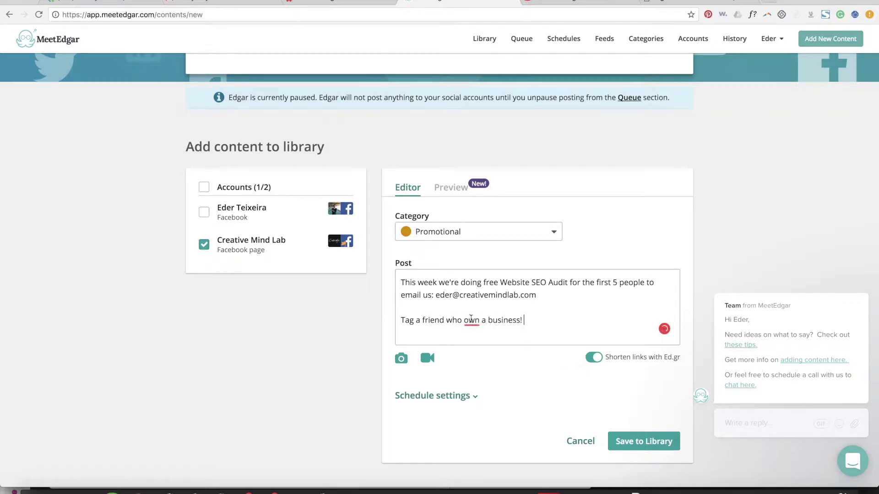
mouse_move(471, 319)
left_click(477, 354)
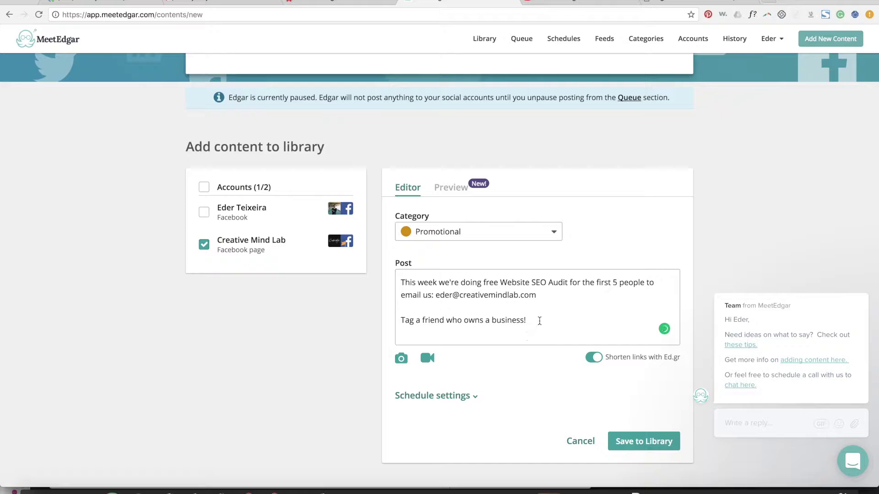
key("Return")
type("Creativ")
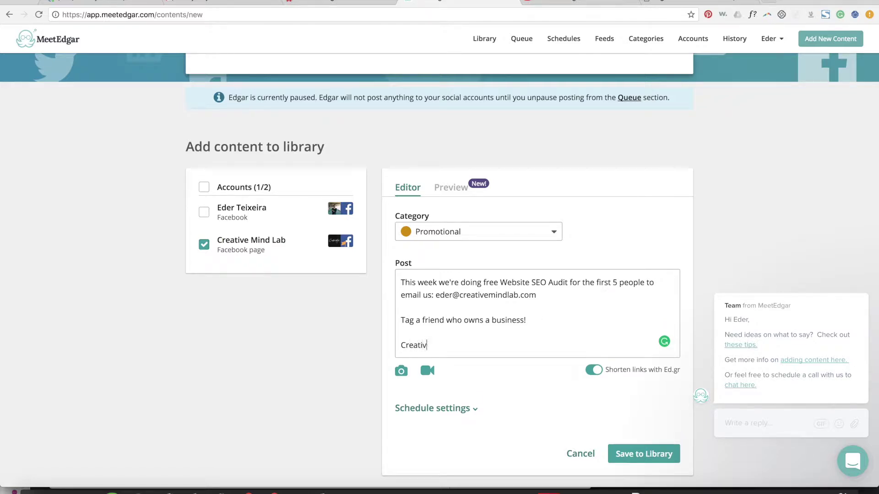
type("eMindLab.com")
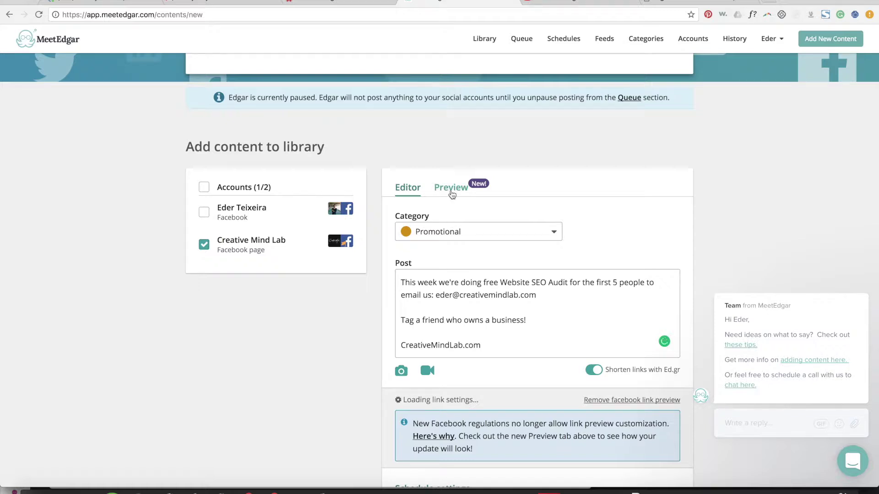
left_click(451, 188)
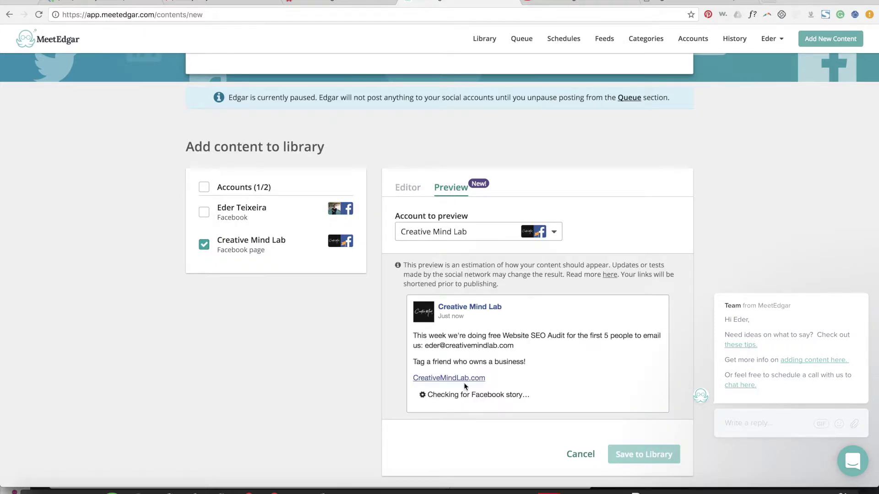
left_click(408, 189)
scroll(538, 342, "down", 3)
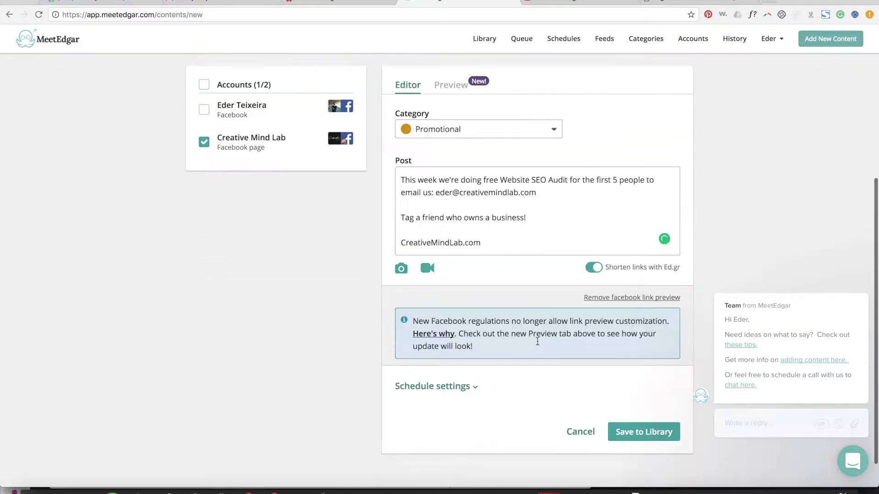
left_click(402, 232)
type("http://")
left_click(514, 232)
left_click(413, 232)
type("s")
left_click(511, 232)
key("Return")
scroll(496, 125, "up", 2)
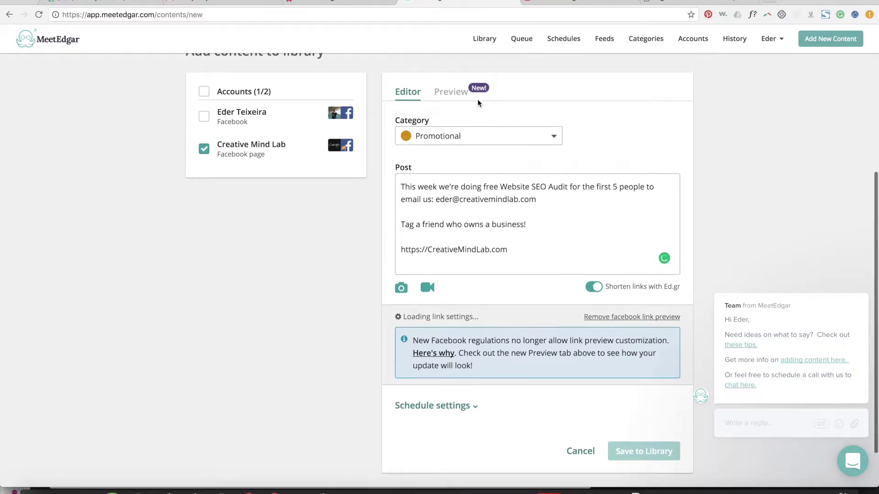
left_click(459, 95)
scroll(457, 322, "down", 2)
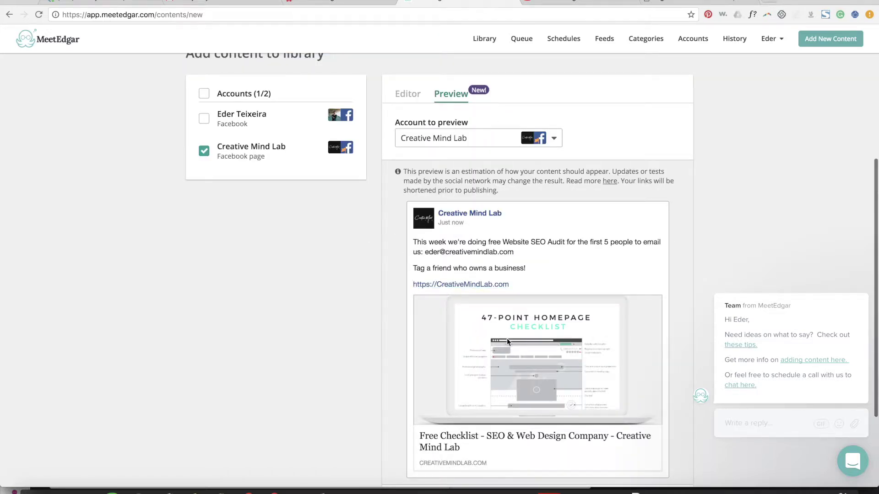
scroll(471, 374, "down", 1)
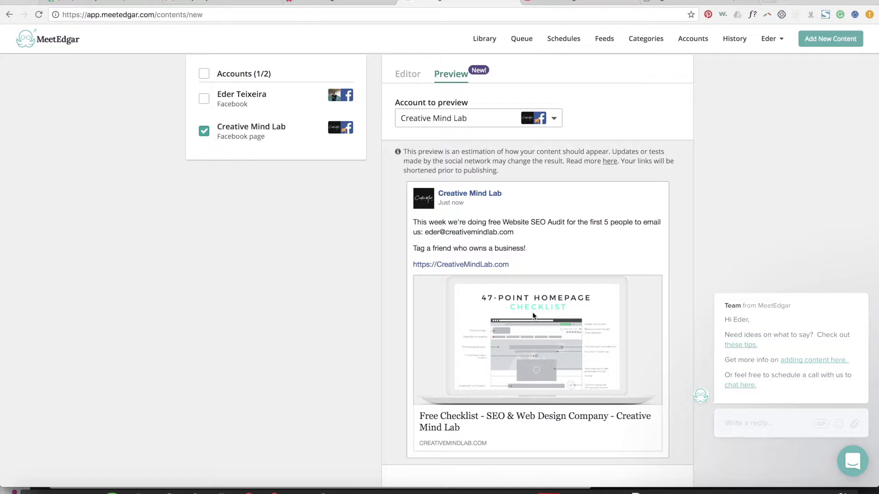
left_click(412, 75)
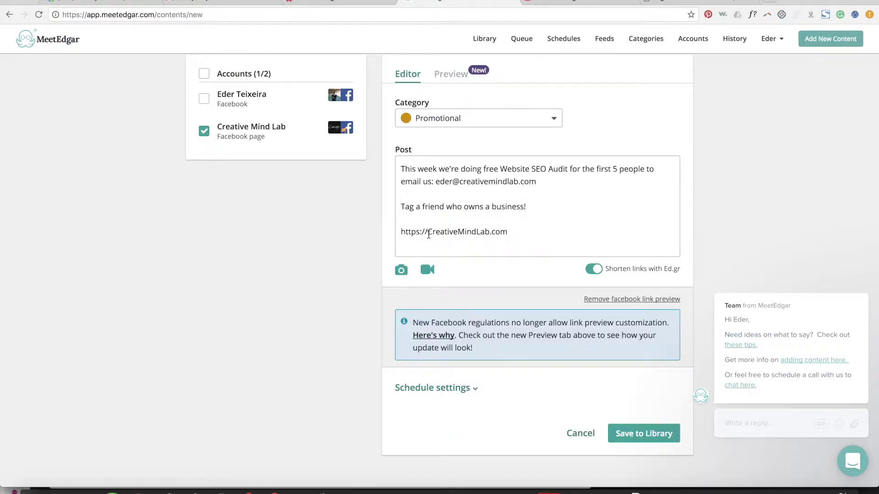
left_click_drag(429, 235, 388, 236)
key("BackSpace")
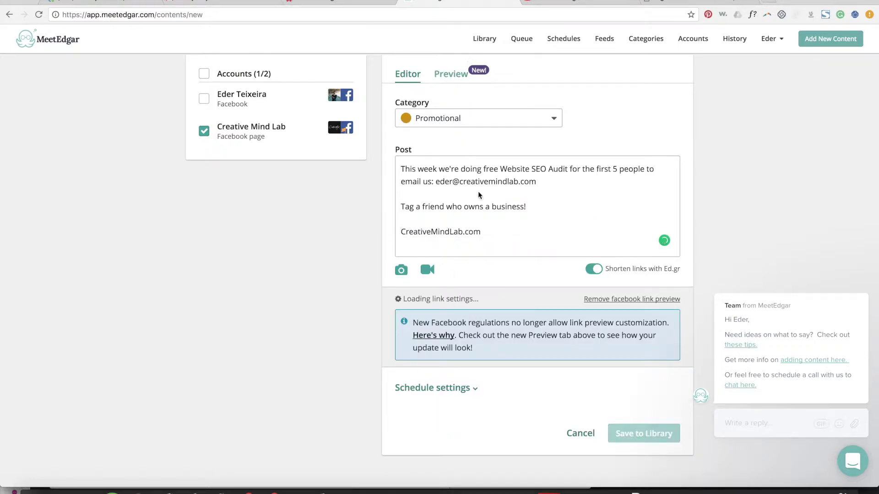
left_click(440, 71)
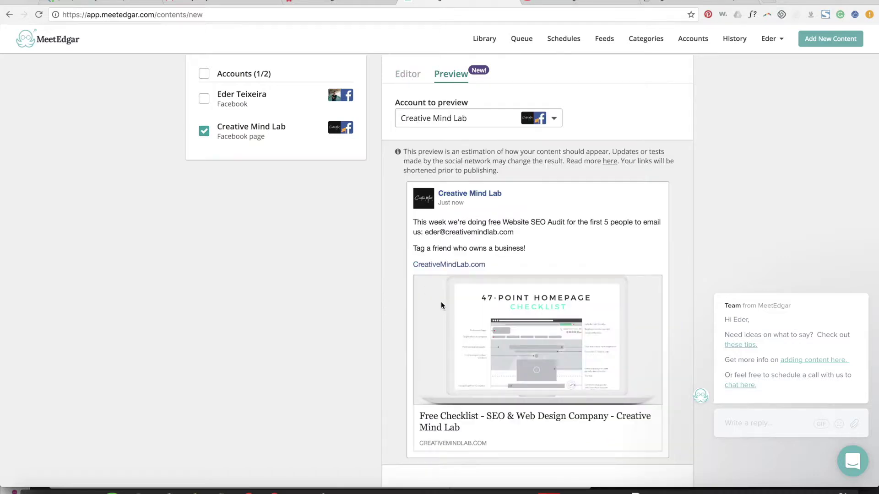
left_click(408, 77)
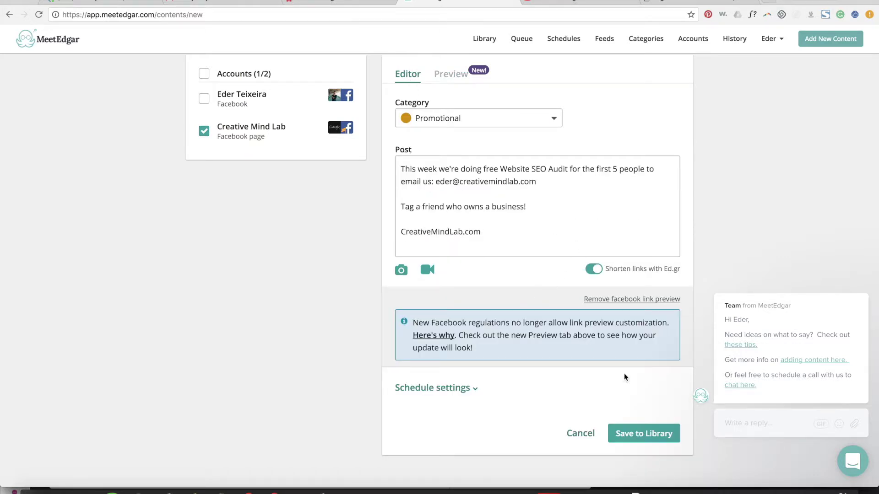
left_click(631, 439)
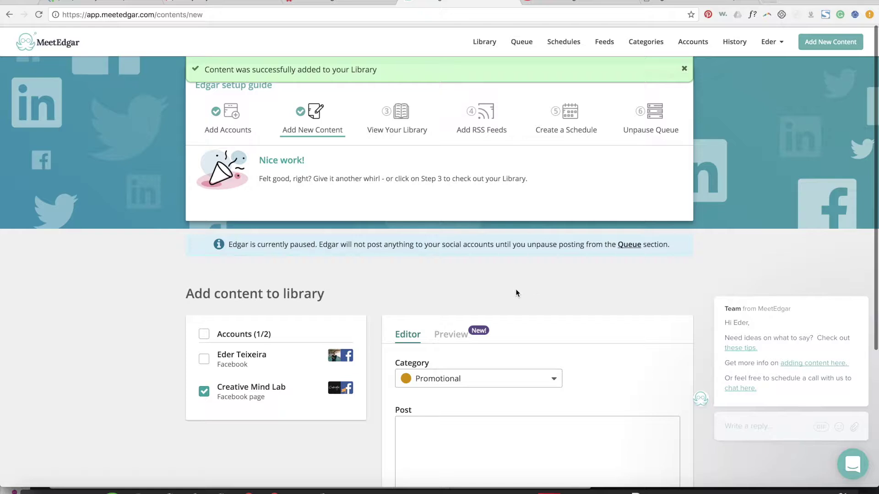
Step: Scroll through the two saved Creative Mind Lab posts in the Library, then move on to RSS feeds
left_click(398, 125)
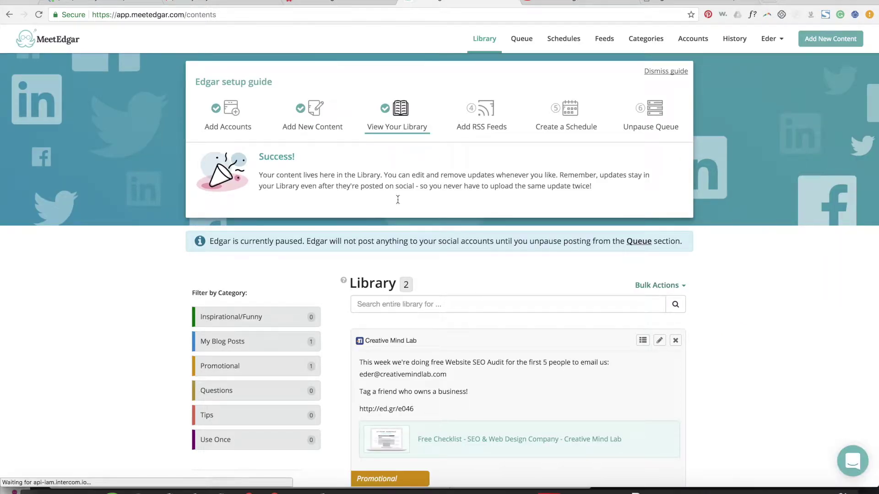
scroll(396, 238, "down", 2)
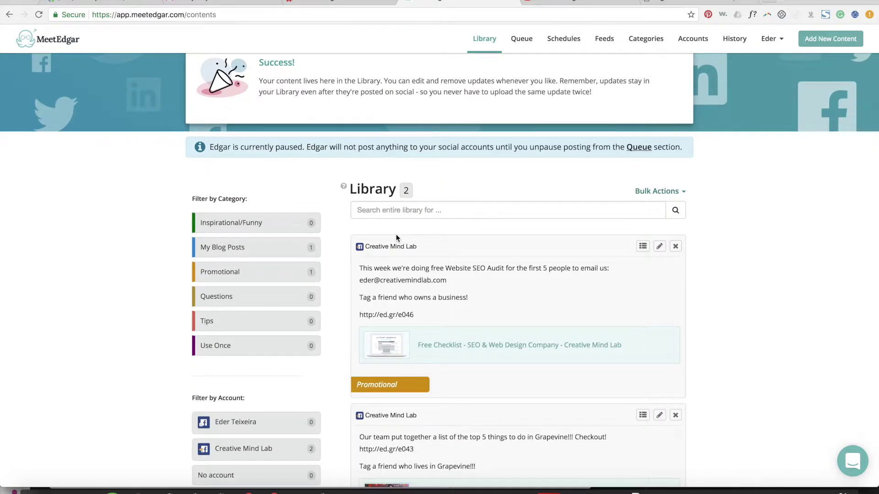
scroll(383, 218, "down", 1)
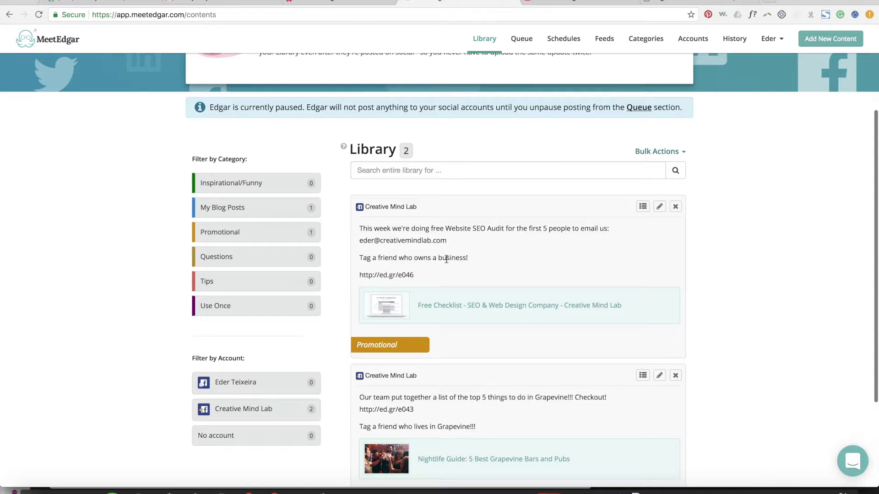
scroll(444, 256, "down", 2)
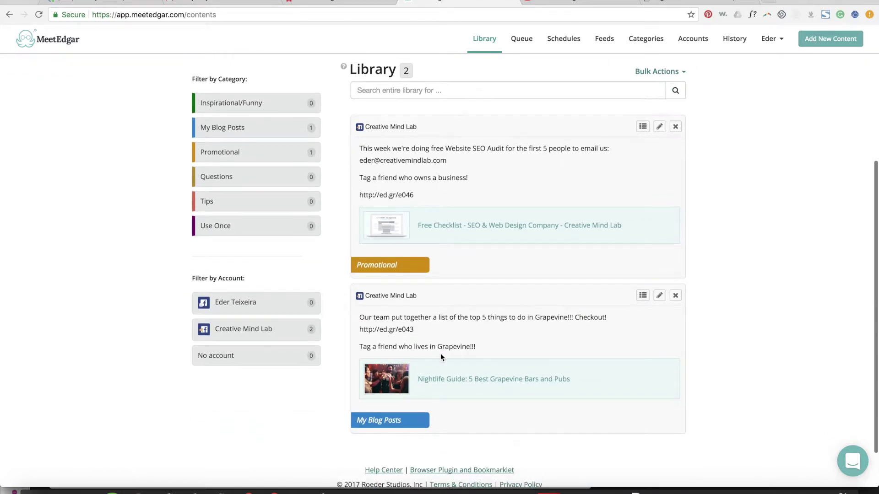
scroll(460, 362, "up", 1)
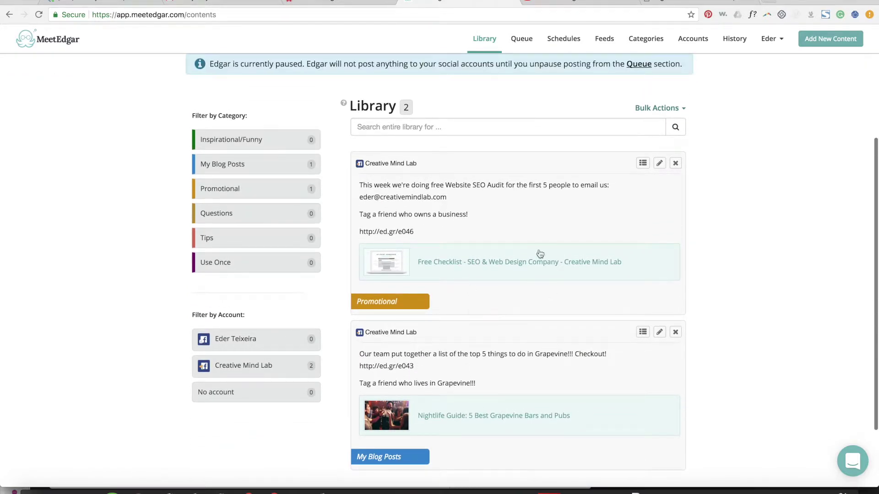
scroll(384, 282, "down", 1)
scroll(384, 282, "down", 1)
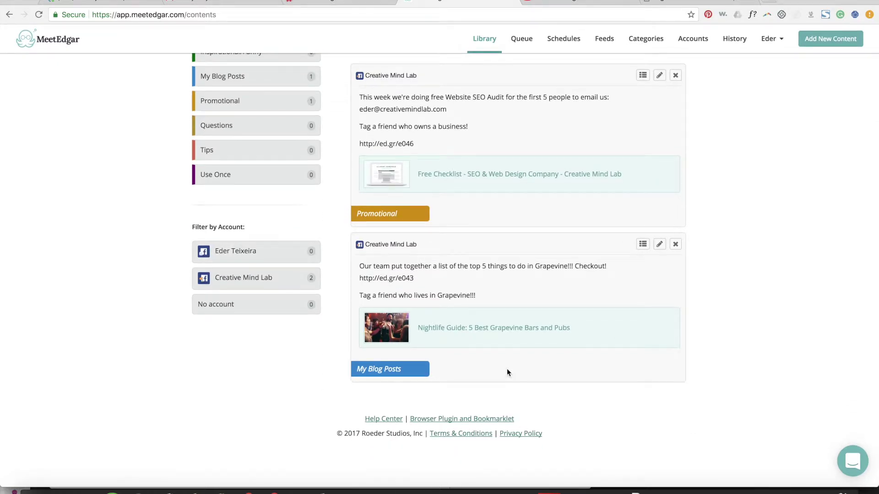
scroll(507, 369, "up", 1)
scroll(446, 149, "down", 1)
scroll(514, 209, "up", 6)
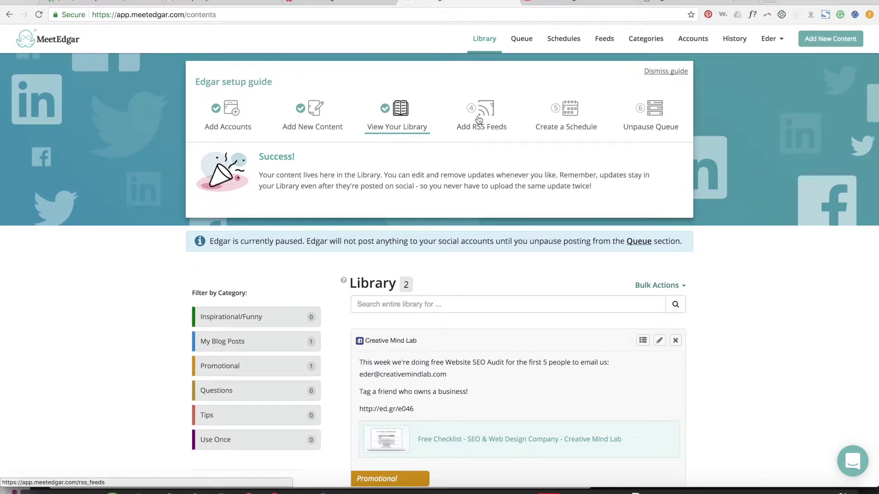
scroll(393, 334, "down", 6)
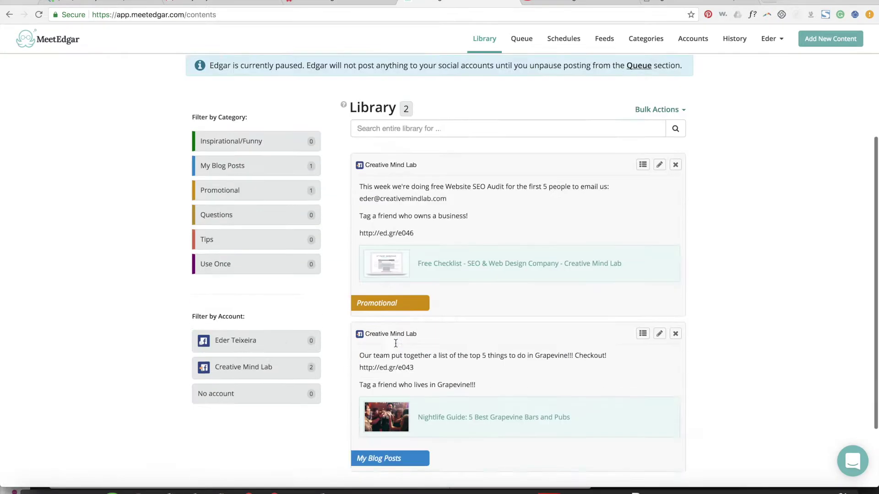
scroll(366, 229, "up", 6)
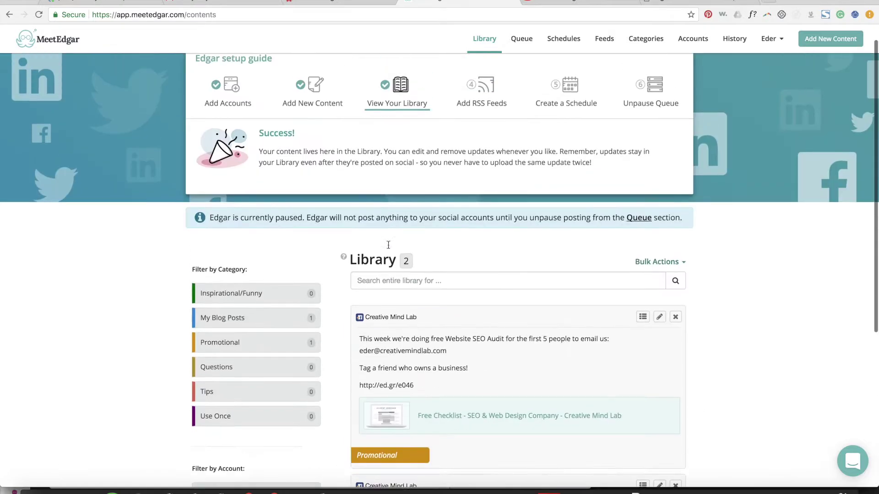
left_click(475, 123)
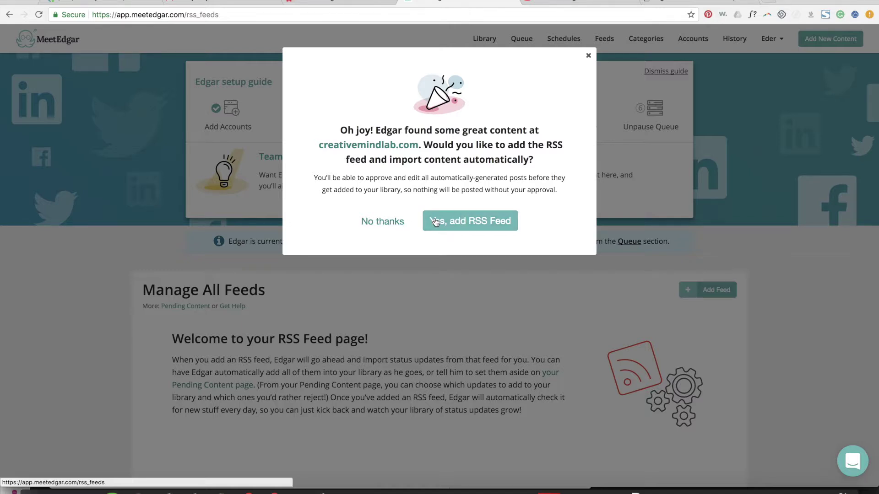
Step: Decline the creativemindlab.com feed import, cancel Add Feed, and go to Create a Schedule
left_click(589, 57)
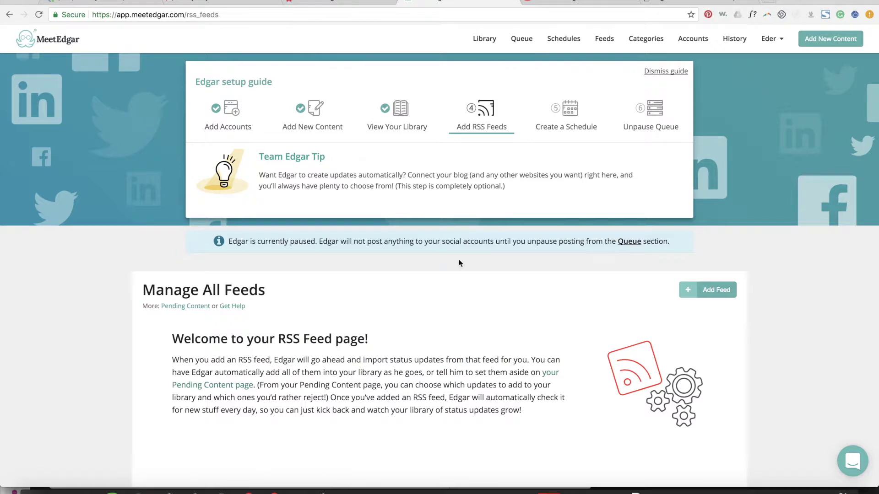
scroll(459, 266, "down", 3)
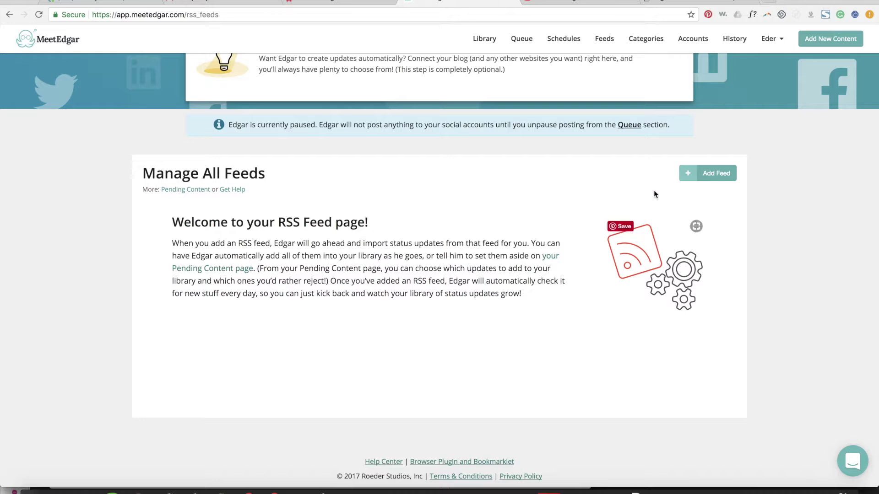
left_click(691, 179)
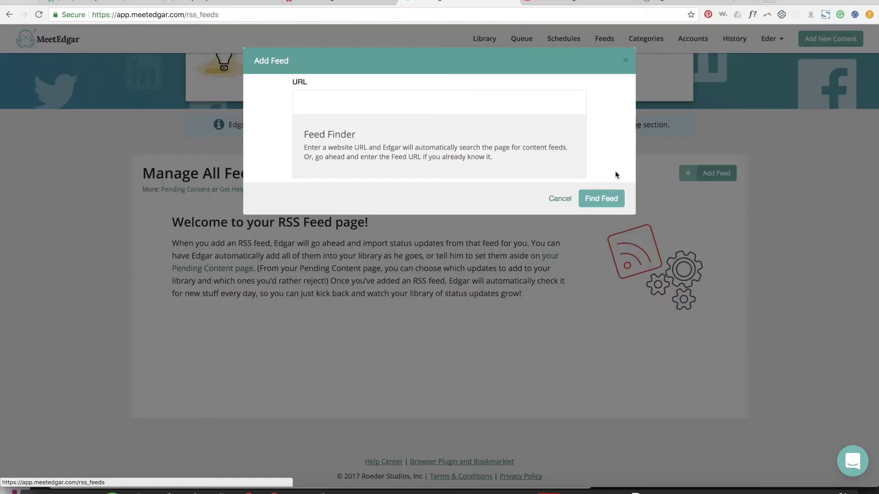
left_click(559, 199)
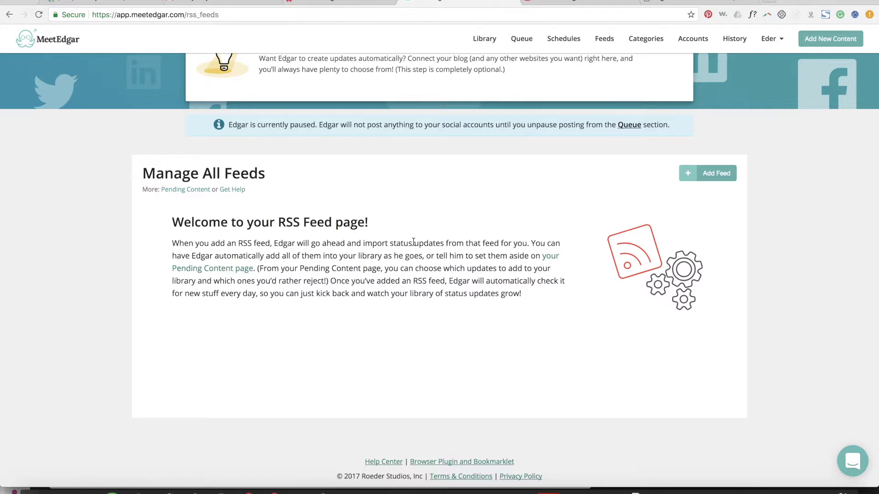
scroll(417, 273, "up", 2)
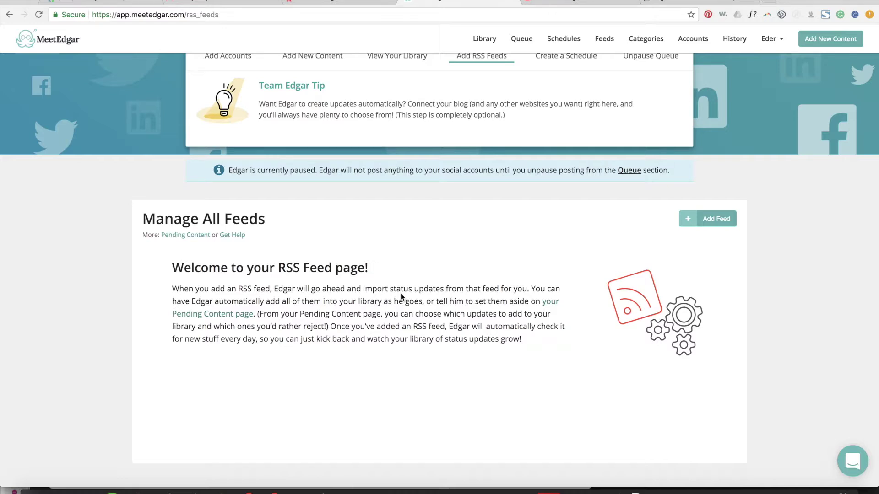
scroll(400, 293, "up", 3)
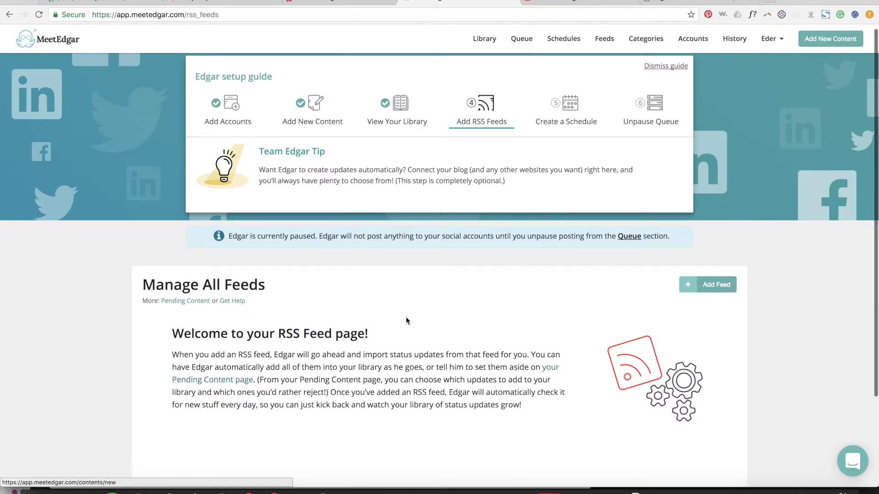
left_click(552, 122)
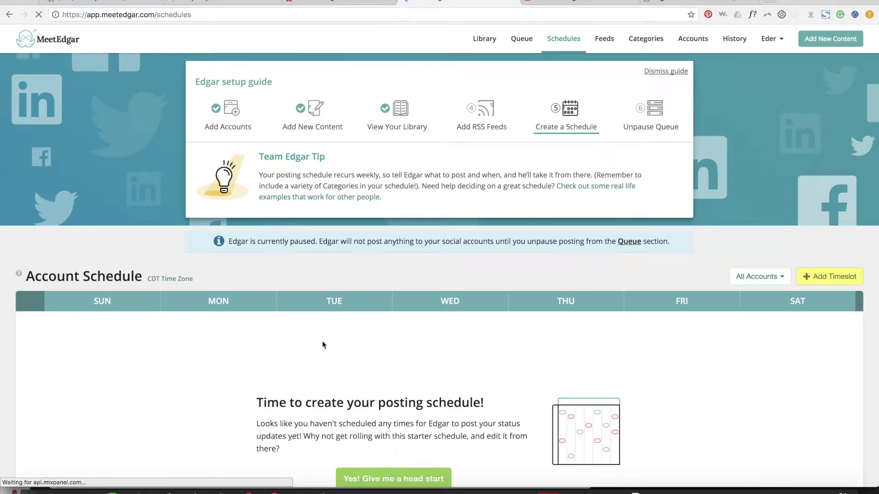
scroll(415, 347, "down", 1)
scroll(416, 346, "down", 2)
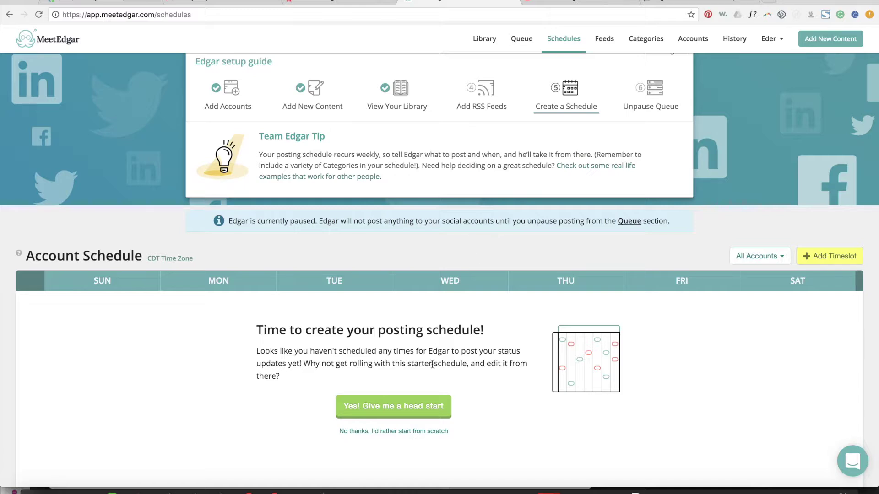
scroll(432, 364, "up", 2)
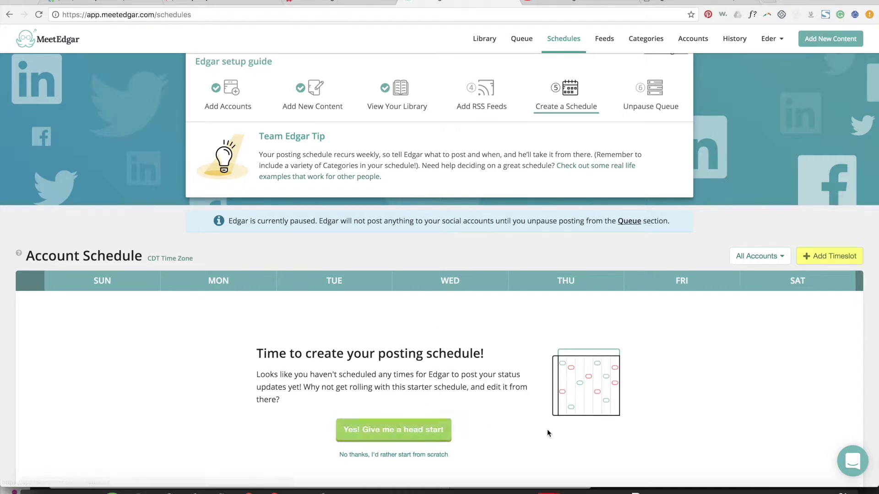
Step: Fill the week with seven starter Random timeslots, keeping the schedule filtered to all accounts
left_click(400, 432)
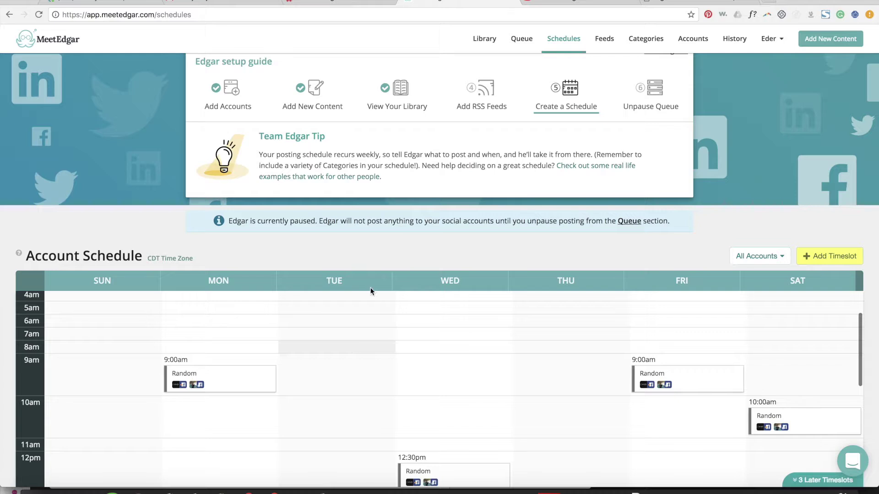
scroll(655, 297, "down", 5)
scroll(504, 391, "up", 3)
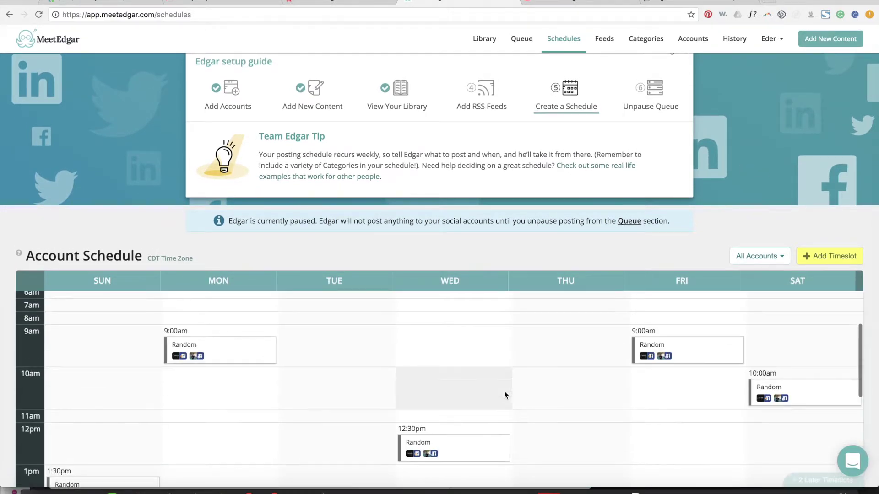
scroll(133, 368, "down", 7)
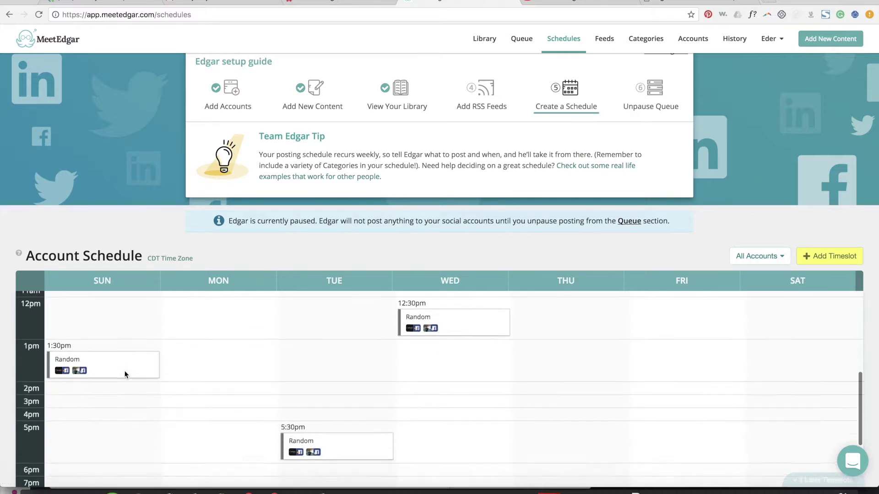
scroll(125, 373, "up", 11)
scroll(125, 375, "up", 1)
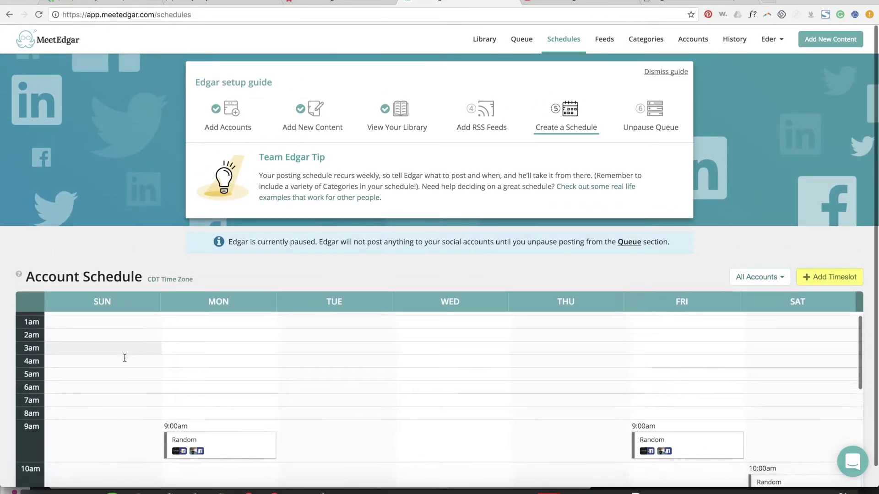
scroll(126, 358, "down", 5)
scroll(231, 341, "down", 1)
scroll(233, 366, "down", 4)
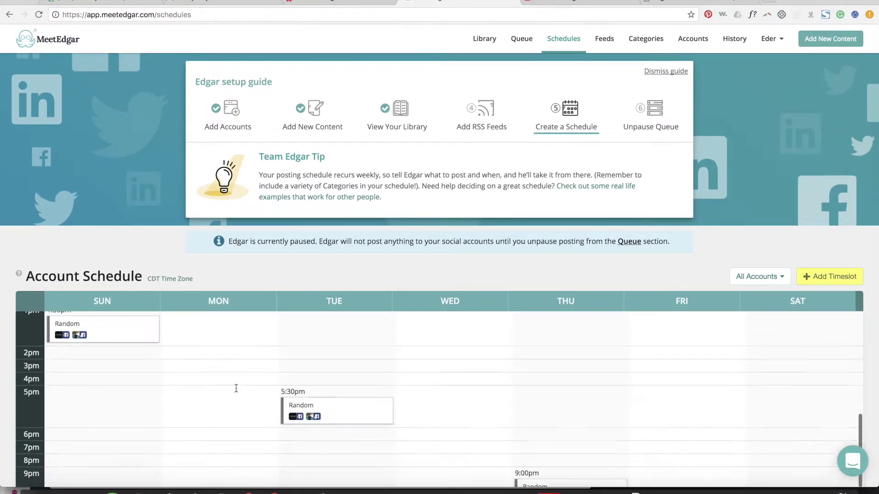
scroll(357, 366, "up", 1)
scroll(364, 336, "up", 2)
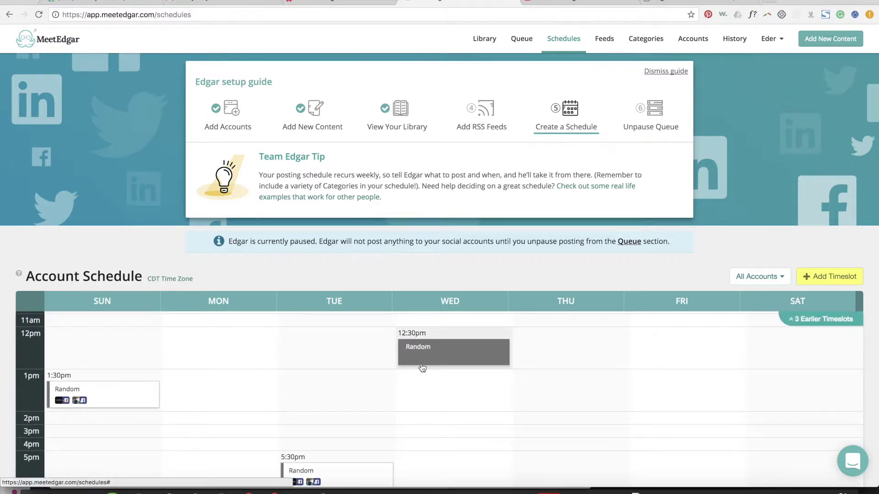
left_click(773, 278)
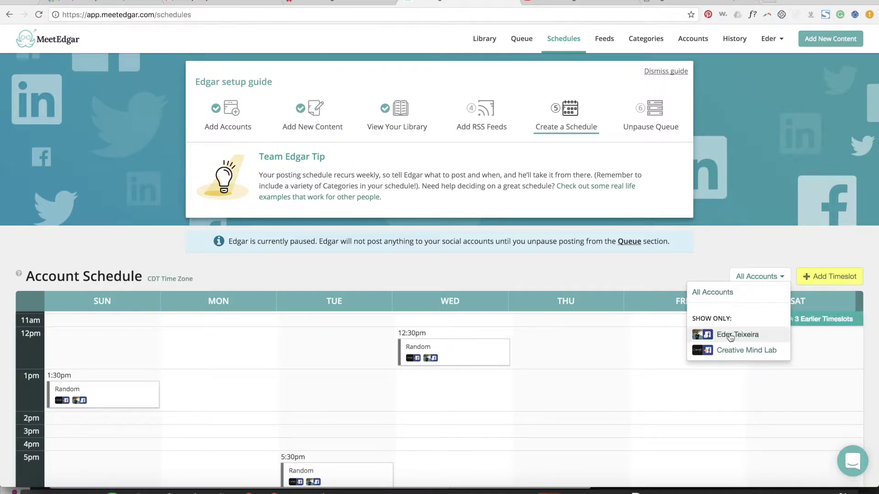
left_click(668, 274)
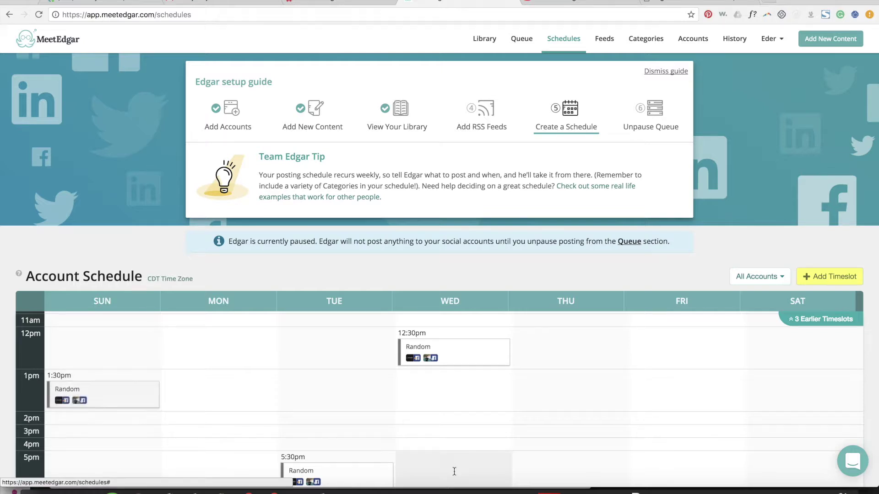
Step: Open the Tuesday 5:30pm Random timeslot in the Edit Timeslot dialog
scroll(639, 382, "down", 5)
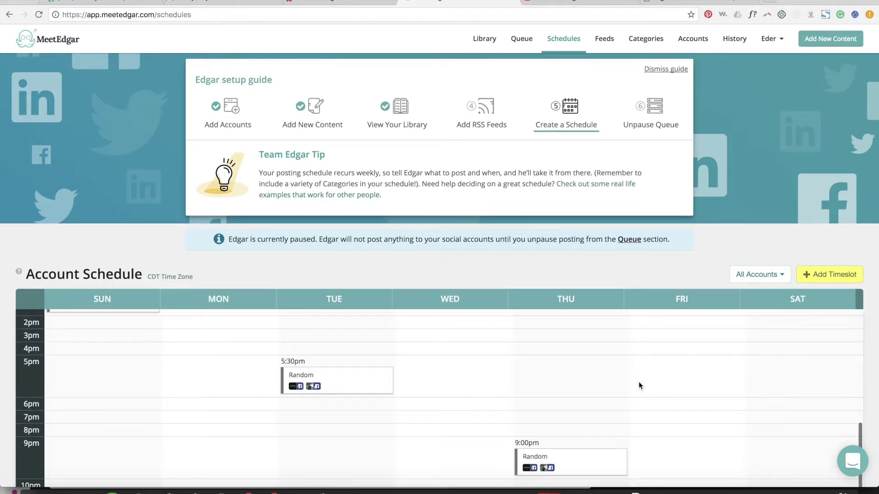
scroll(639, 382, "up", 6)
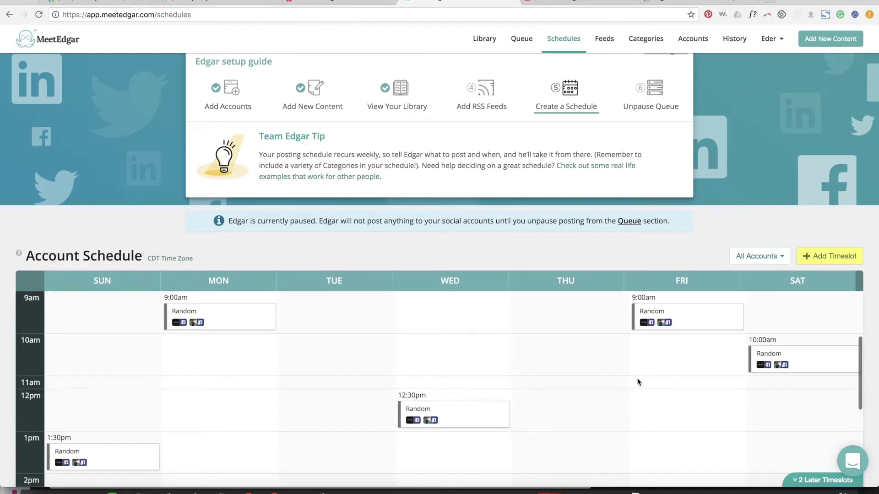
scroll(641, 384, "up", 2)
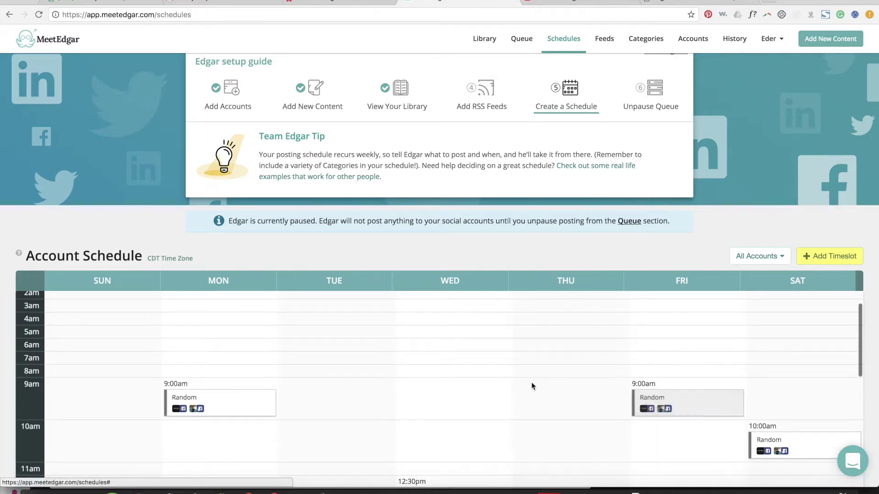
scroll(587, 410, "down", 2)
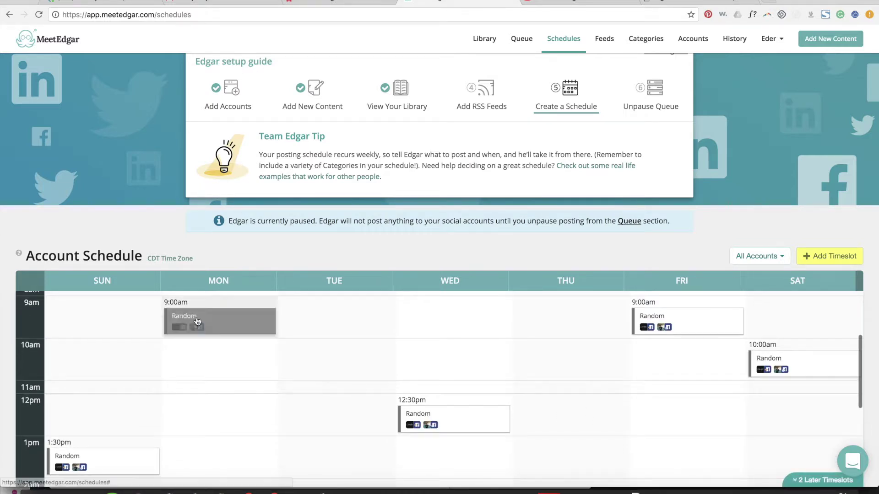
scroll(694, 401, "down", 5)
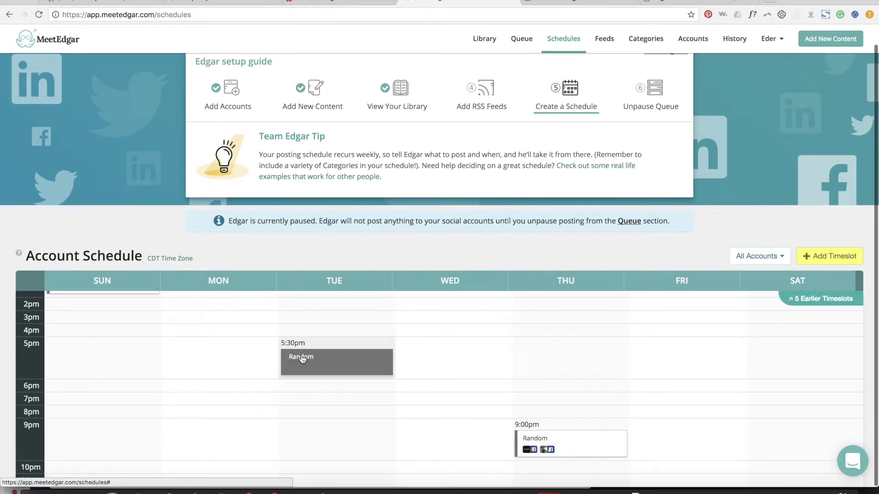
left_click(302, 358)
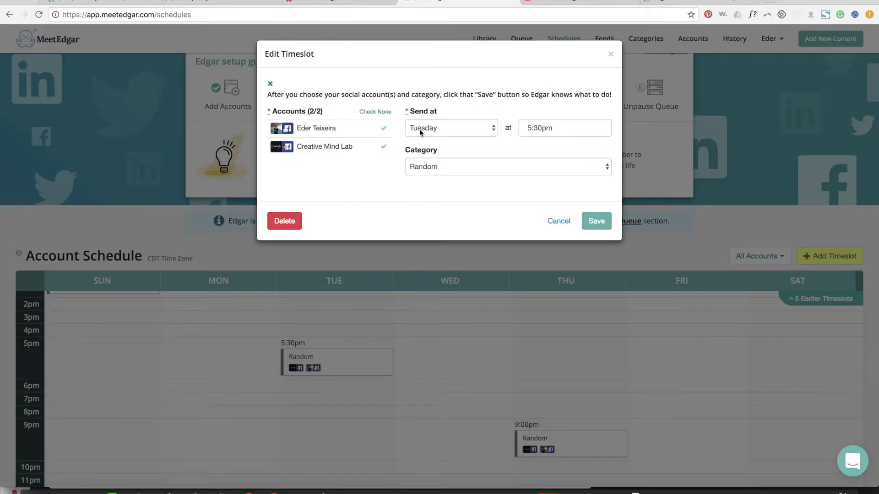
Step: Keep Random as the category and limit the Tuesday 5:30pm and Thursday 9:00pm slots to Creative Mind Lab
left_click(441, 170)
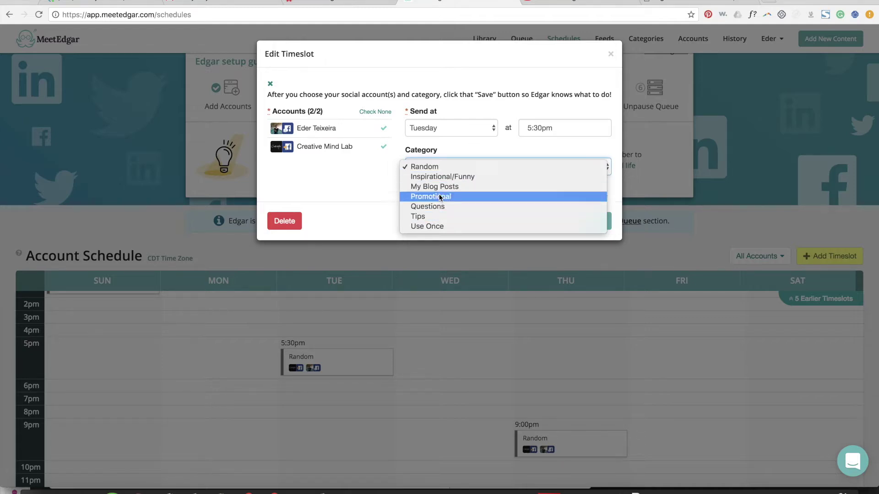
left_click(359, 171)
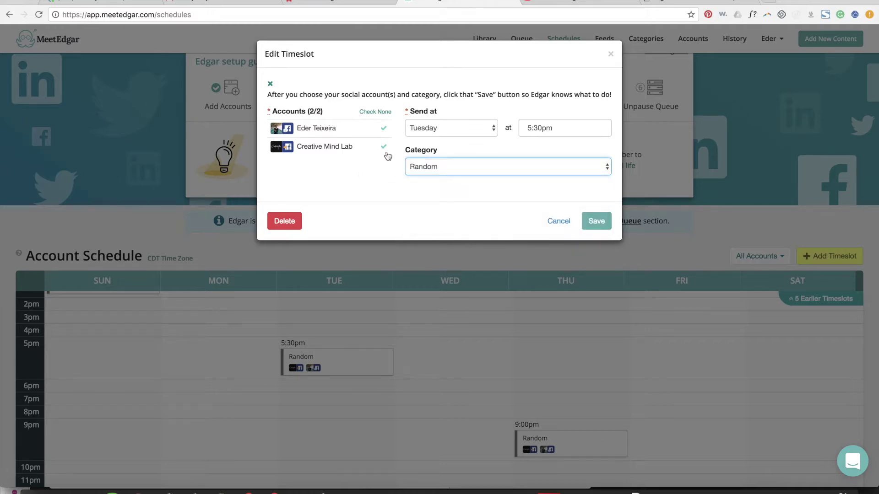
left_click(383, 129)
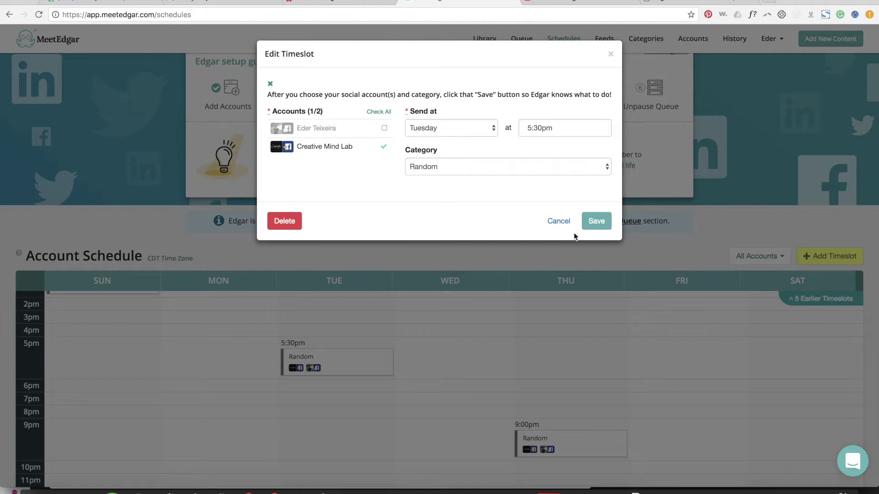
left_click(589, 221)
left_click(570, 442)
left_click(383, 129)
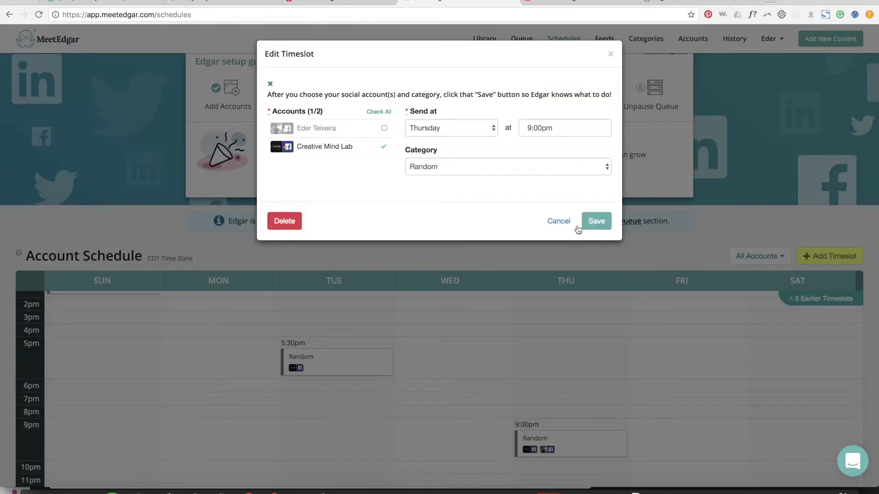
left_click(583, 222)
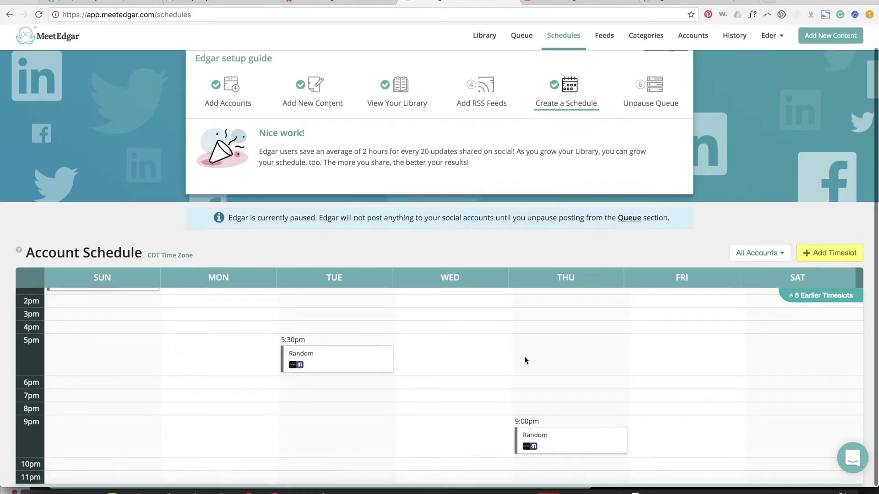
Step: Drop the personal account from the Wednesday 12:30pm and Sunday 1:30pm timeslots
scroll(525, 356, "up", 3)
left_click(449, 337)
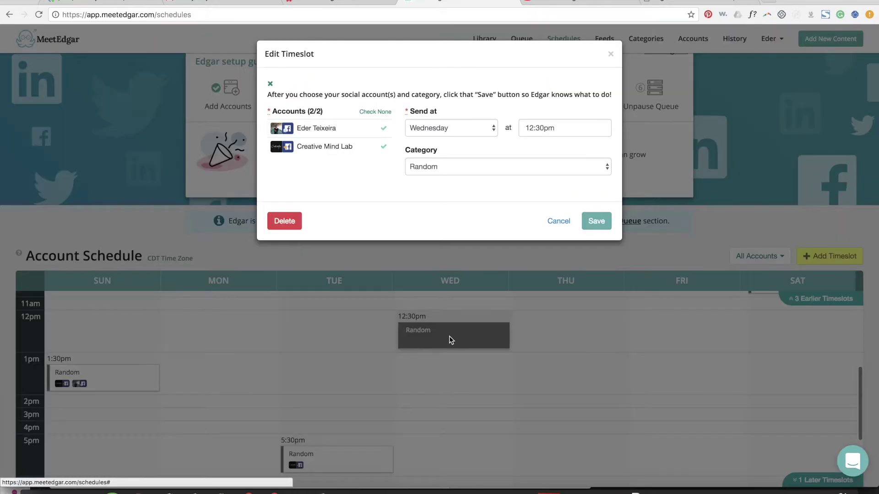
left_click(383, 128)
left_click(594, 220)
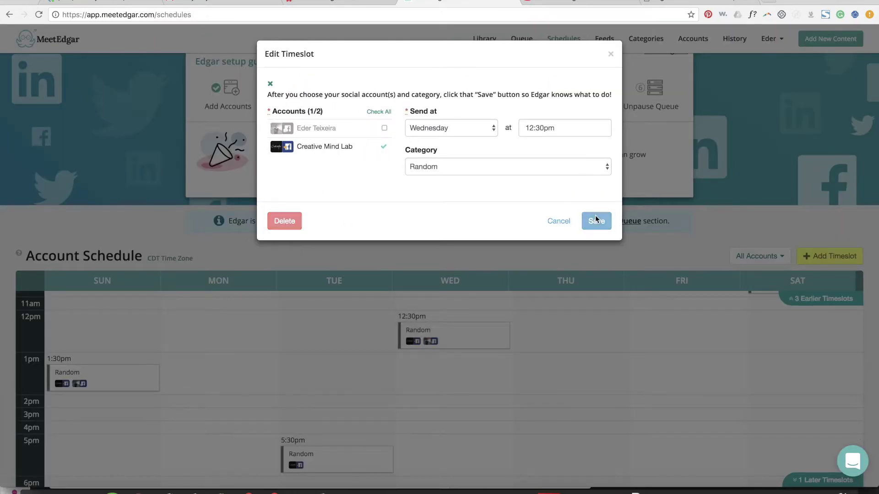
scroll(374, 343, "down", 2)
left_click(133, 329)
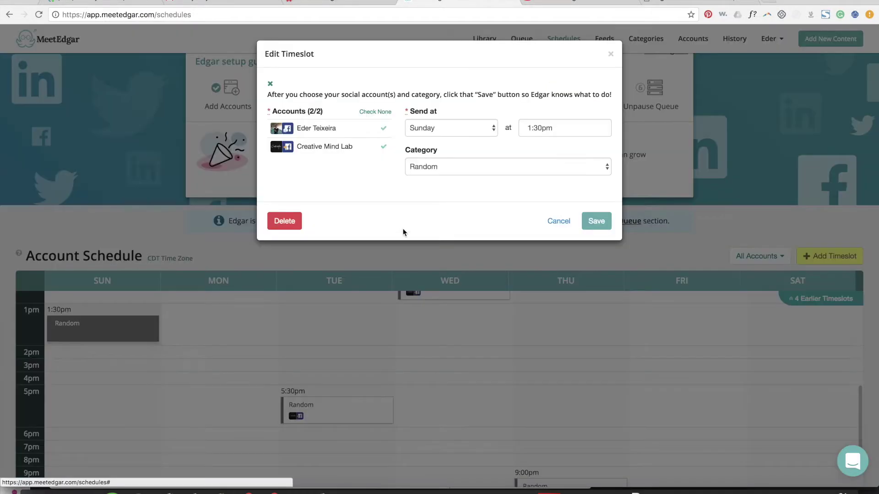
left_click(365, 131)
left_click(600, 223)
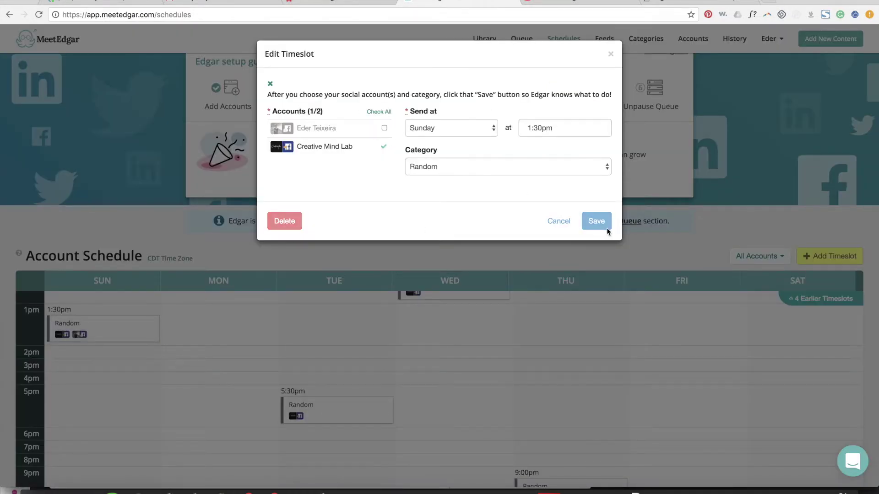
Step: Drop the personal account from the Saturday 10:00am, Friday 9:00am and Monday 9:00am timeslots
scroll(607, 407, "up", 2)
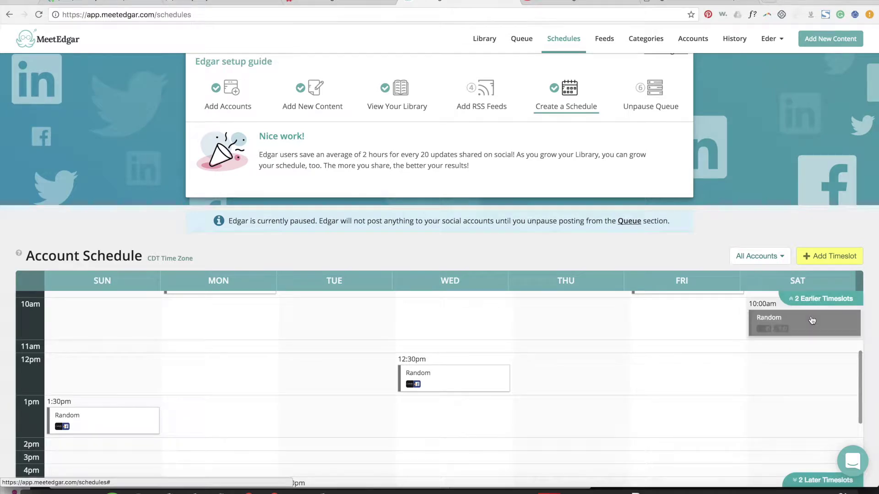
left_click(796, 316)
left_click(384, 128)
left_click(595, 221)
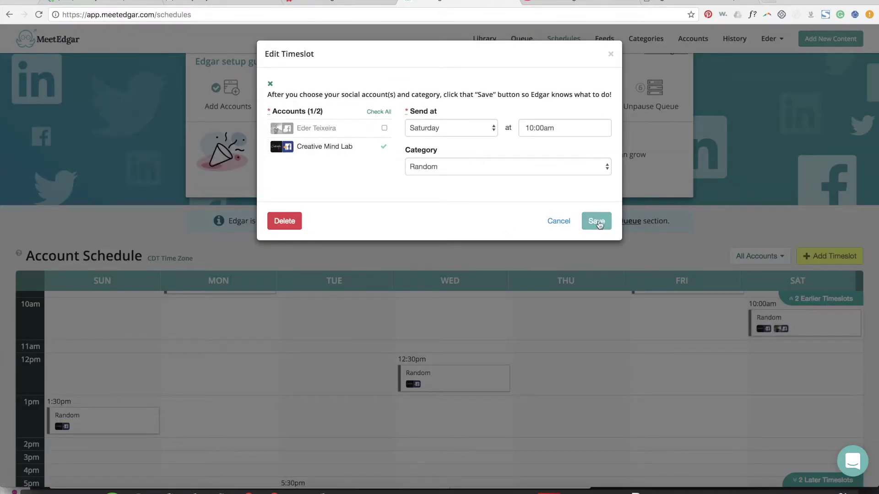
scroll(632, 364, "up", 3)
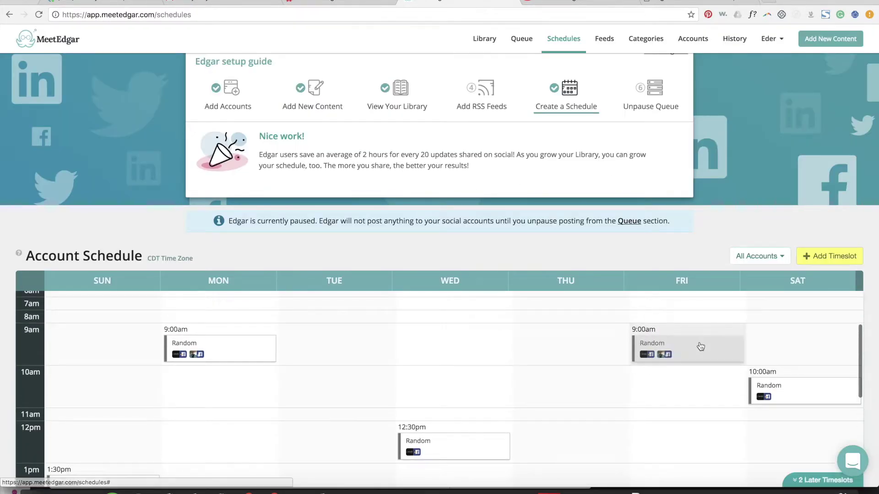
left_click(694, 346)
left_click(383, 128)
left_click(595, 221)
left_click(226, 361)
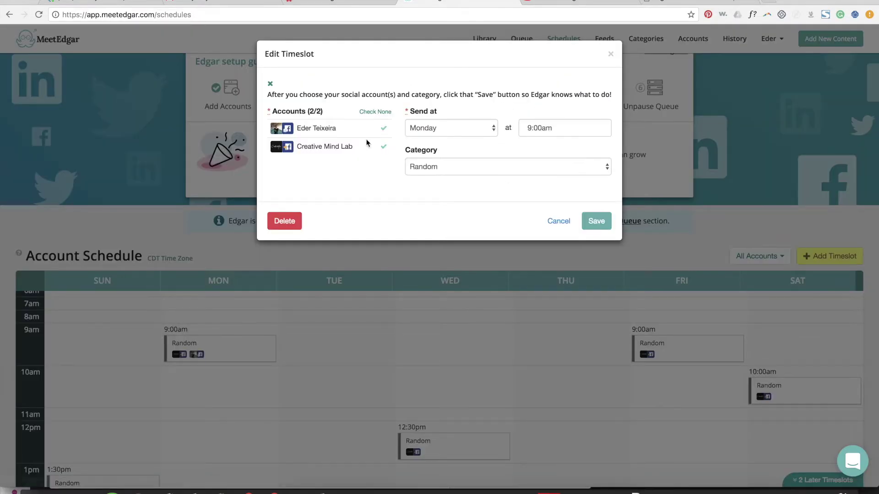
left_click(384, 128)
left_click(596, 221)
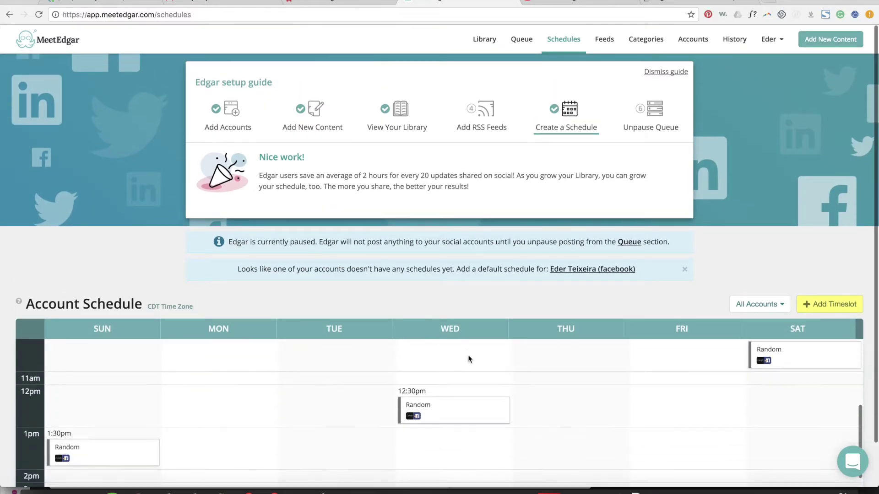
scroll(468, 357, "down", 3)
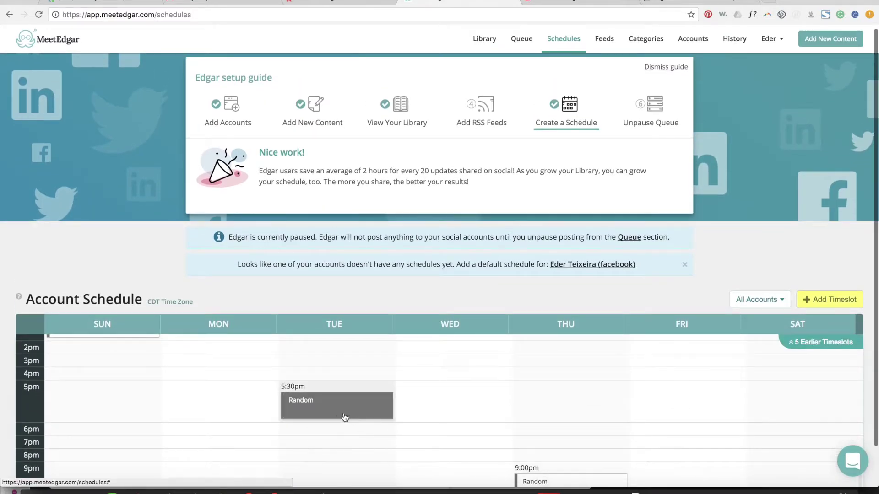
left_click(341, 414)
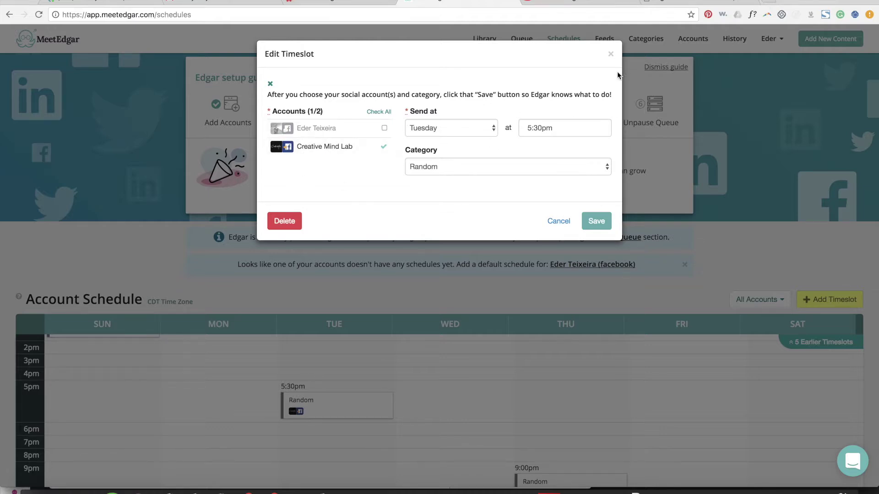
left_click(611, 55)
scroll(584, 390, "down", 2)
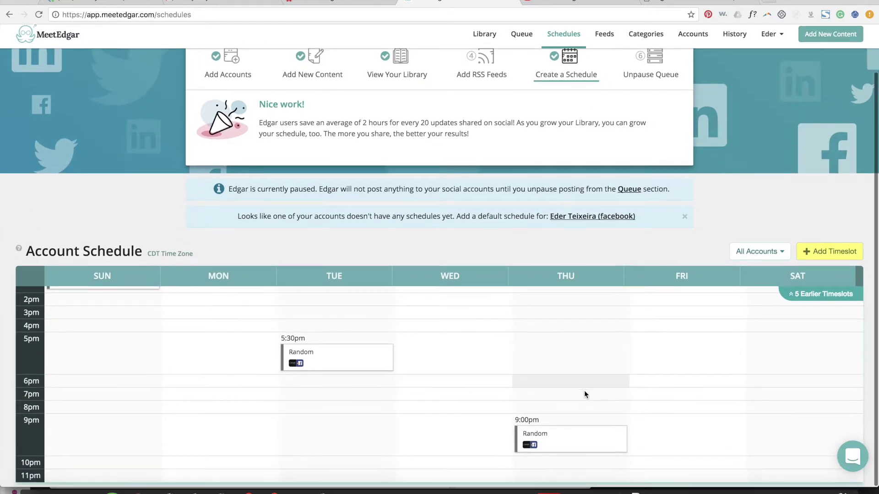
scroll(584, 391, "up", 5)
scroll(496, 398, "down", 3)
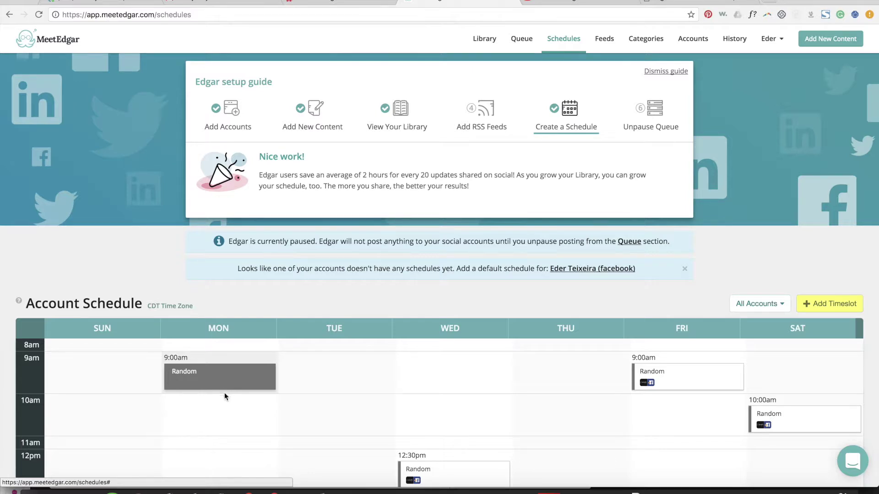
left_click(230, 368)
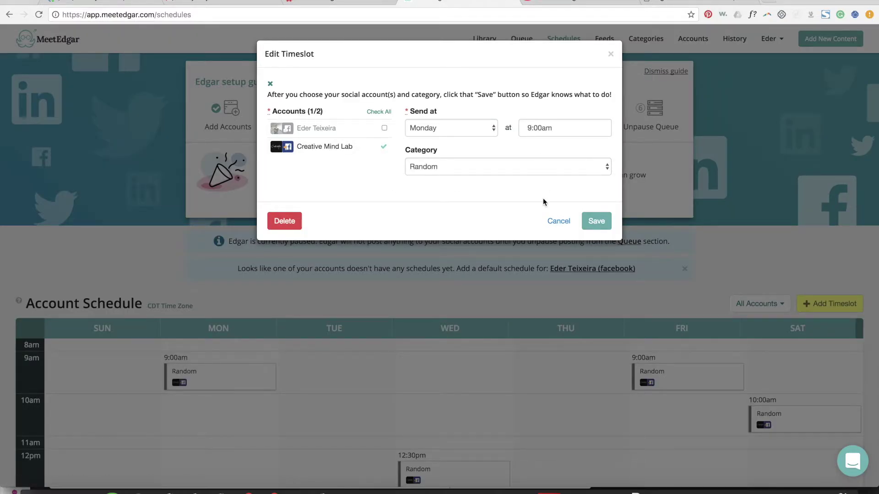
left_click(530, 135)
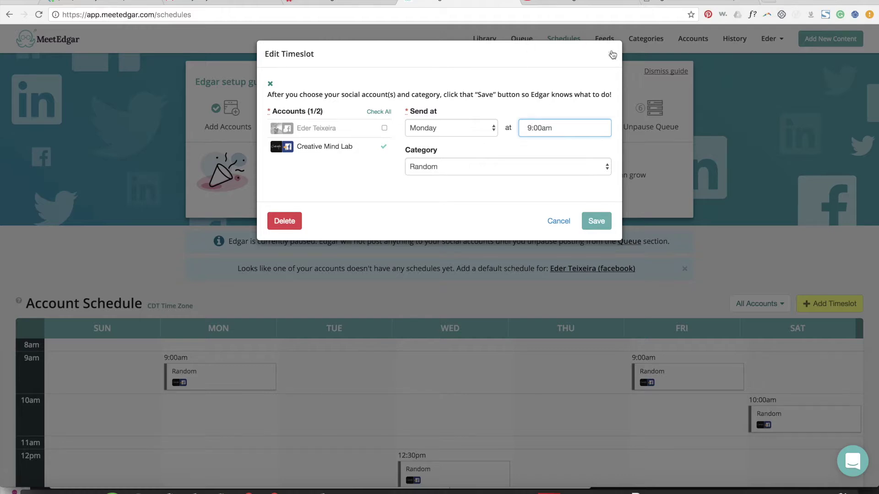
left_click(461, 170)
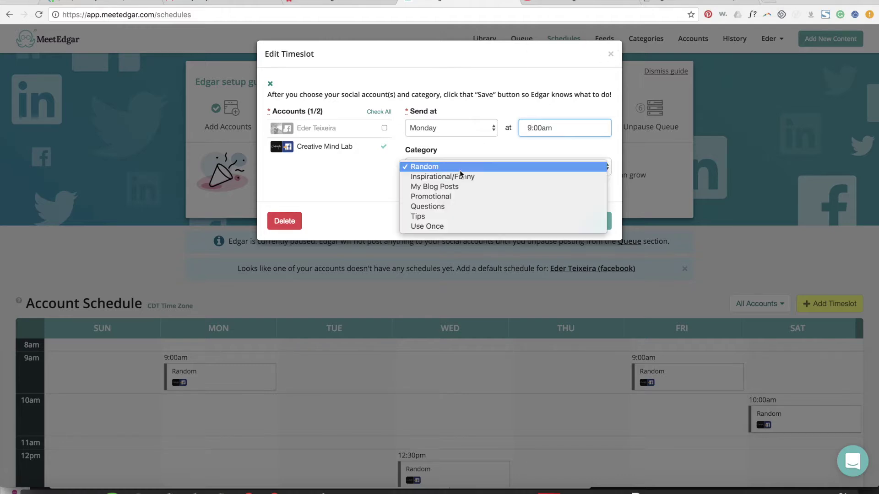
left_click(614, 55)
left_click(611, 55)
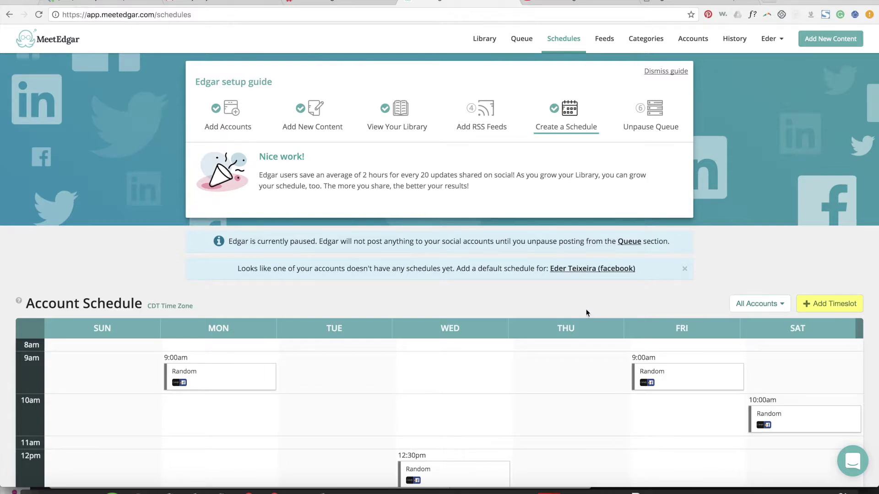
scroll(701, 293, "down", 2)
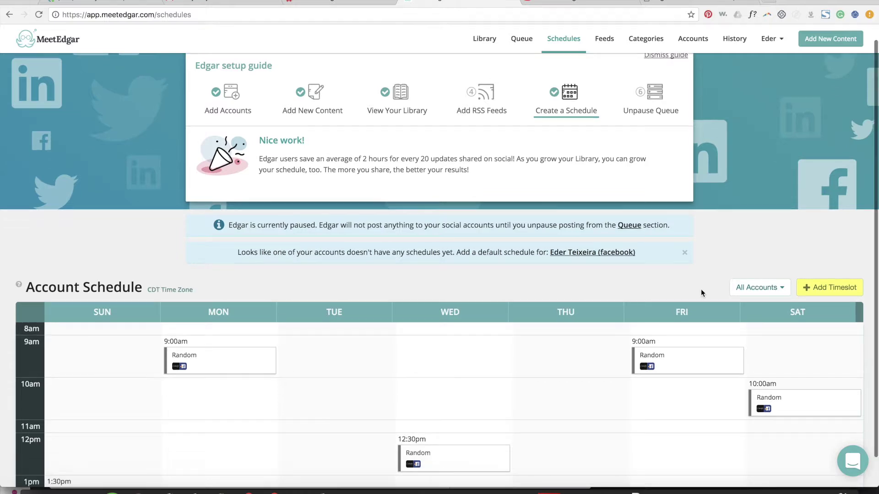
scroll(498, 347, "down", 6)
scroll(498, 347, "up", 8)
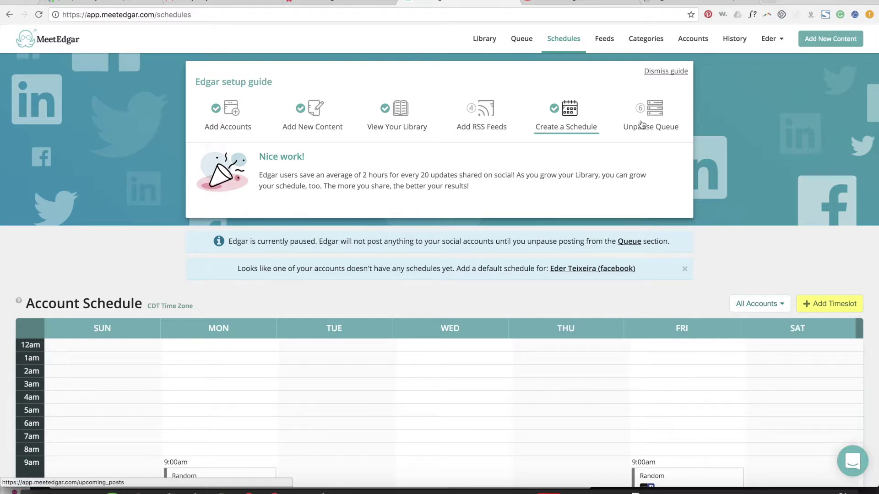
Step: Go to the paused Queue page, briefly revisiting the weekly schedule
left_click(662, 111)
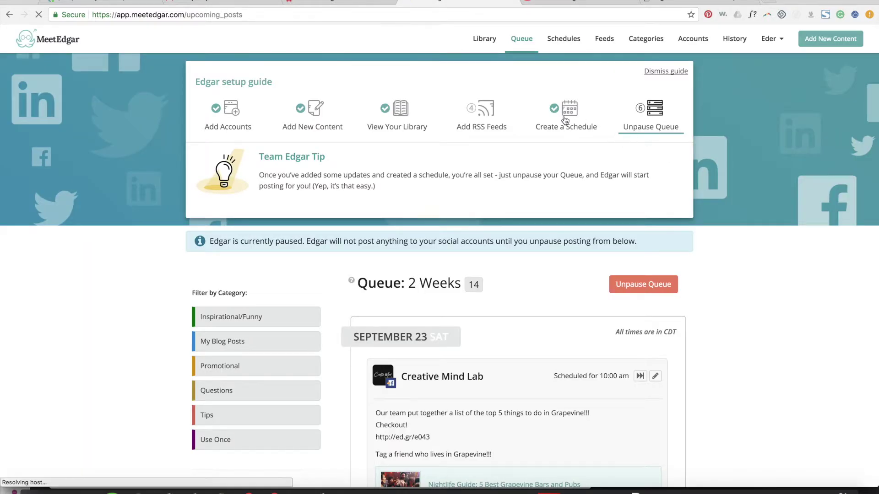
left_click(569, 125)
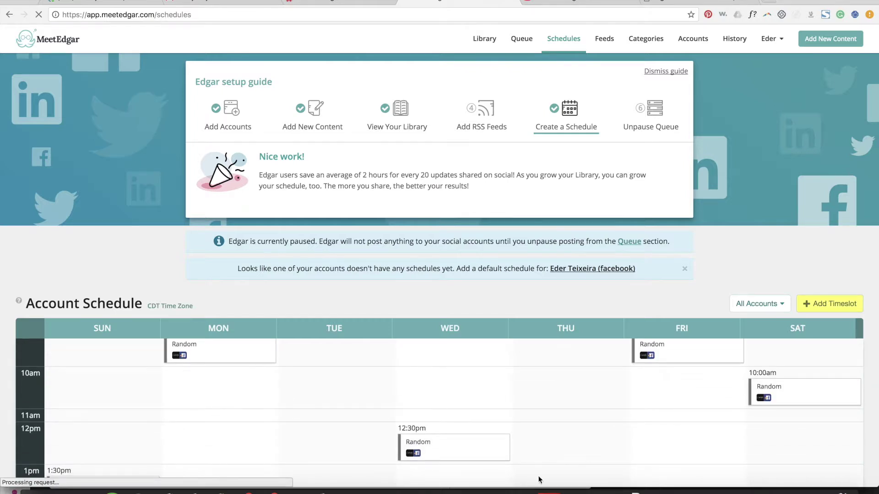
scroll(349, 419, "down", 5)
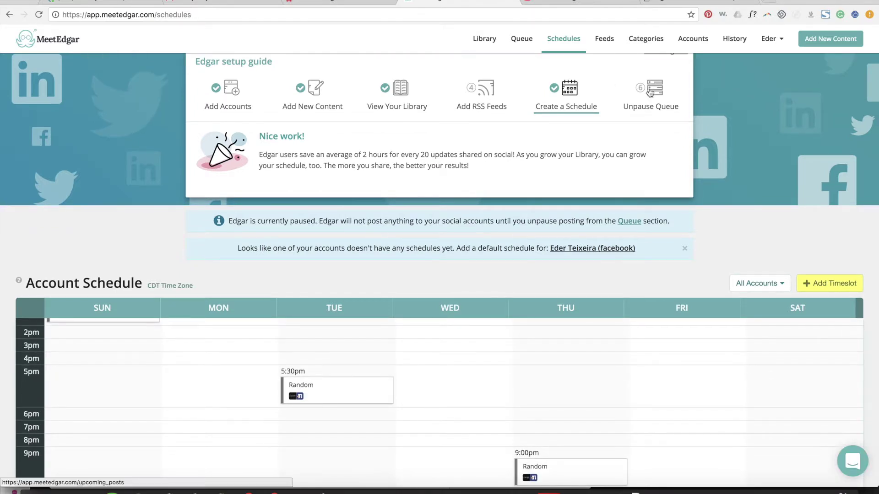
left_click(650, 91)
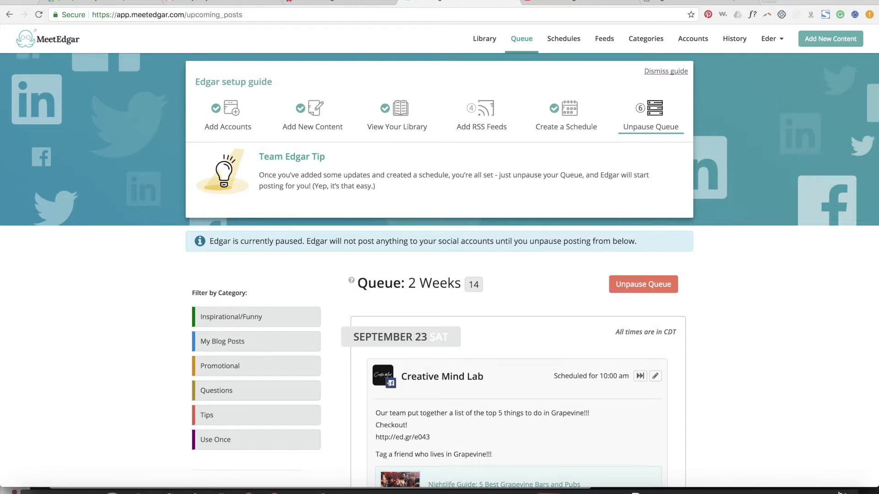
Step: Open the support Conversations chat panel and close it again
left_click(854, 464)
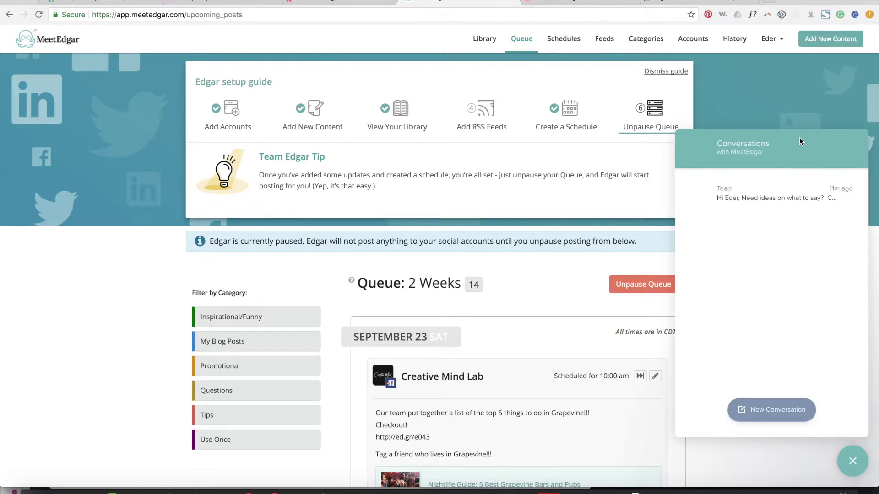
double_click(789, 144)
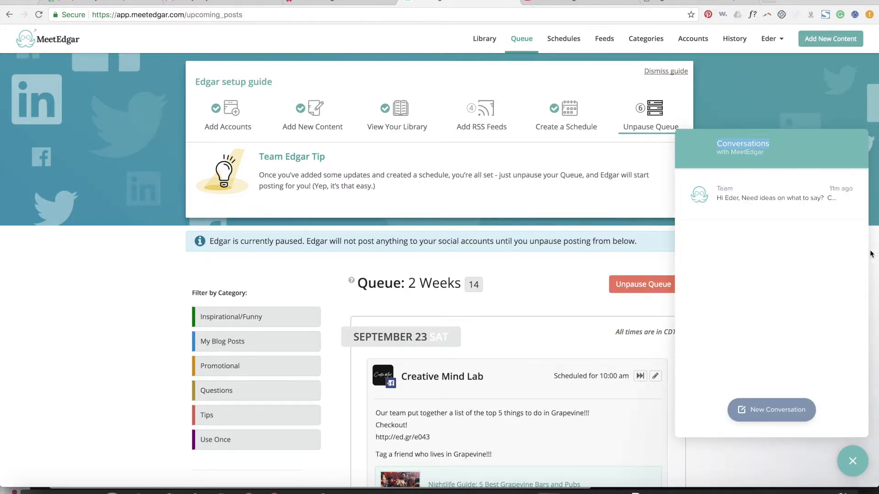
left_click(854, 456)
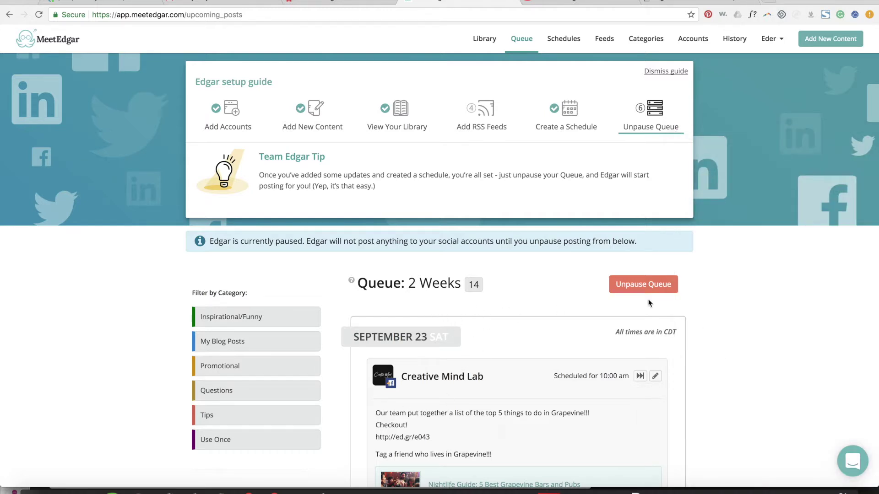
scroll(469, 307, "down", 2)
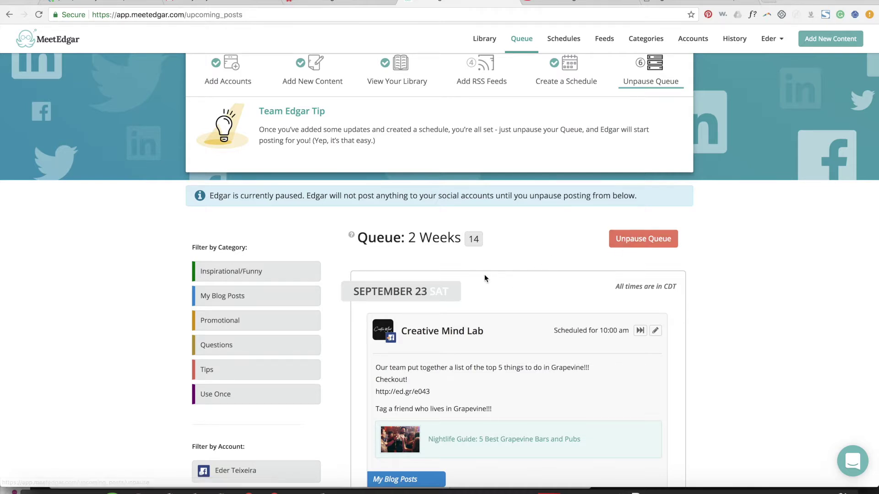
scroll(484, 273, "down", 3)
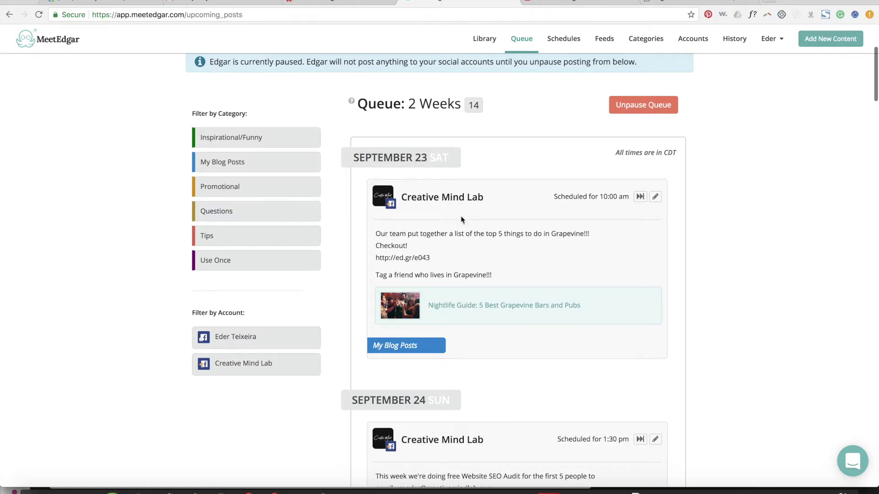
scroll(443, 251, "down", 5)
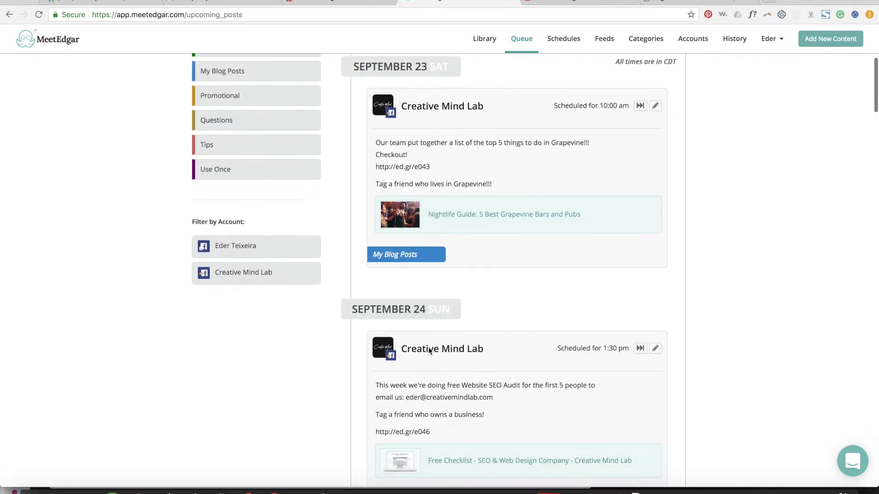
scroll(428, 349, "down", 8)
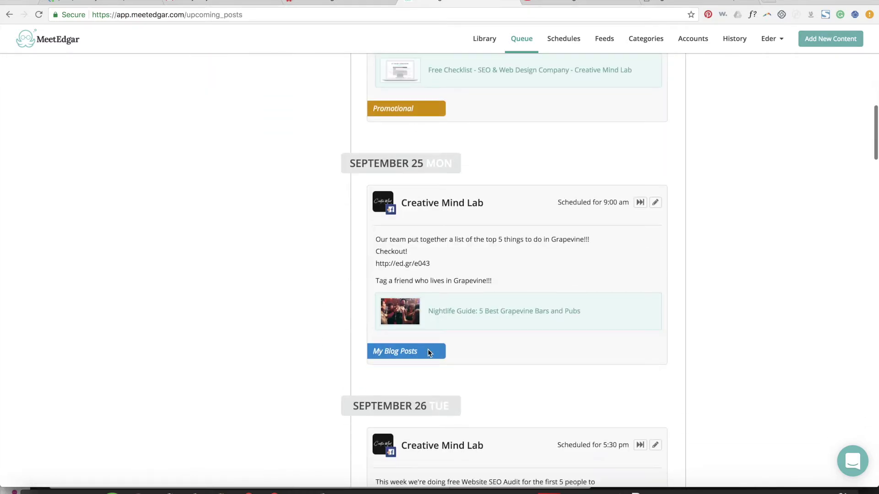
scroll(429, 361, "down", 2)
scroll(425, 362, "up", 8)
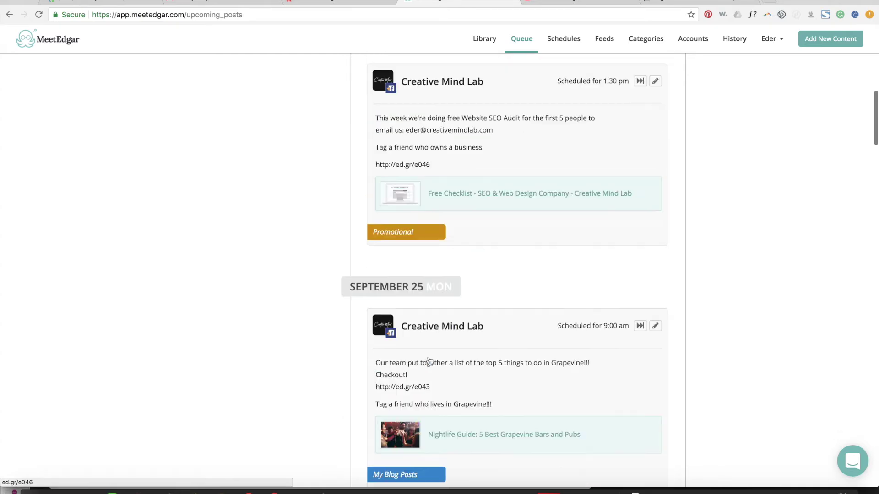
scroll(451, 262, "up", 7)
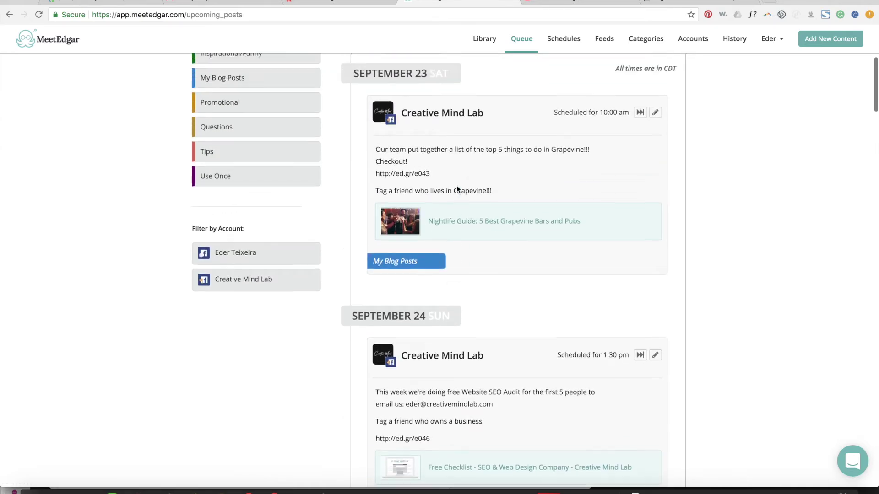
scroll(457, 186, "down", 16)
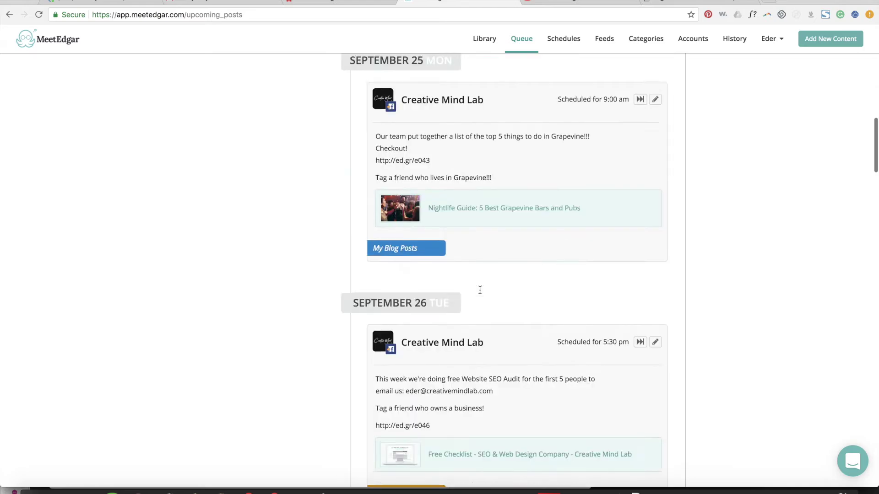
scroll(480, 289, "down", 20)
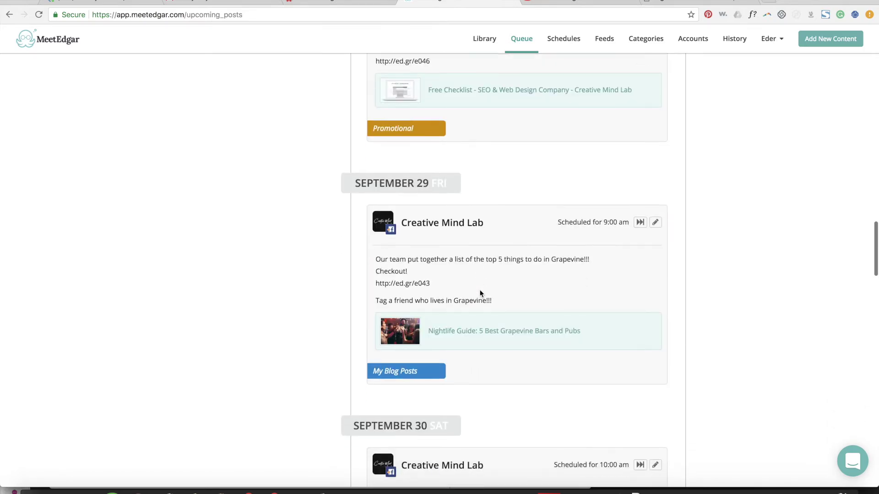
scroll(481, 293, "down", 6)
scroll(481, 293, "up", 20)
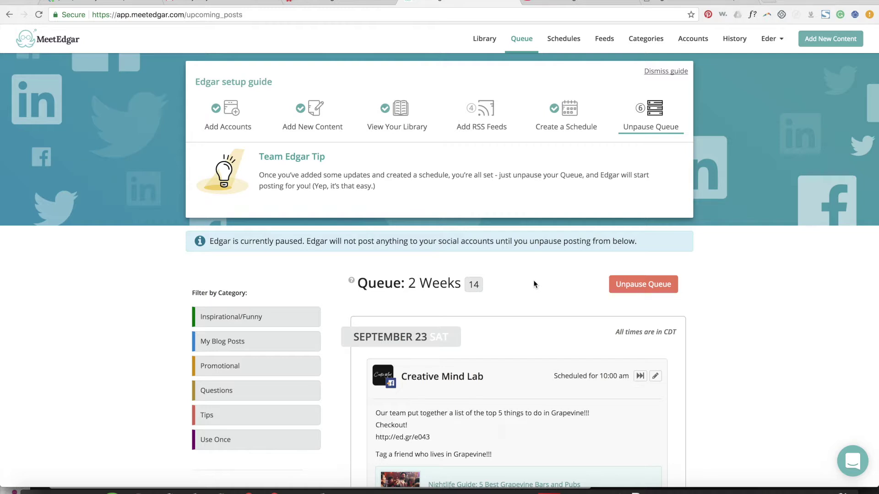
Step: Unpause the queue so posts start going out, and dismiss the setup guide
left_click(632, 287)
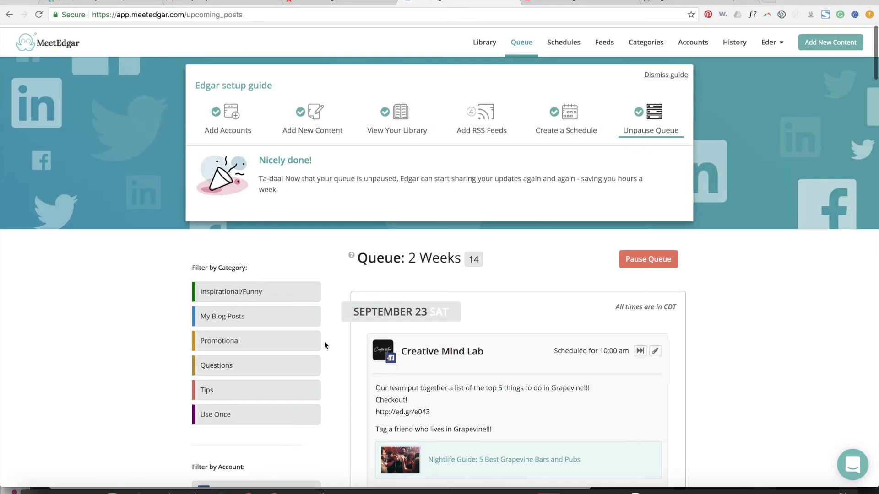
left_click(666, 71)
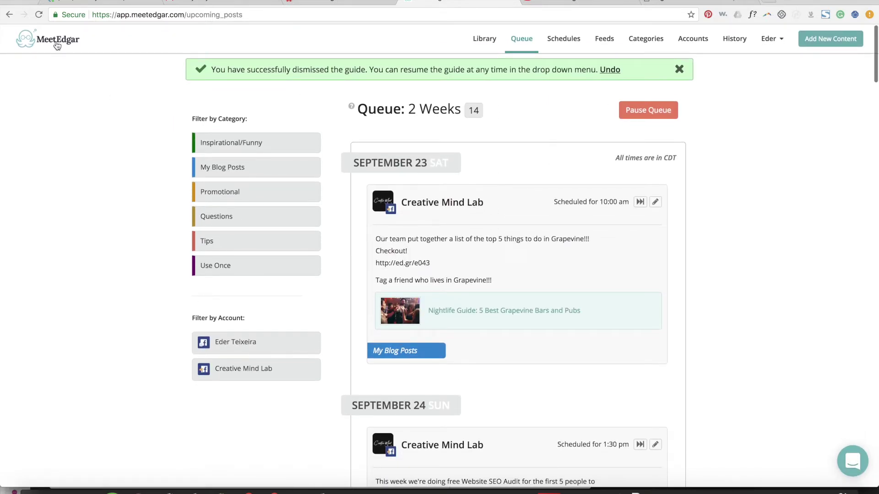
Step: Browse the content library, then return to the upcoming posts queue
left_click(475, 40)
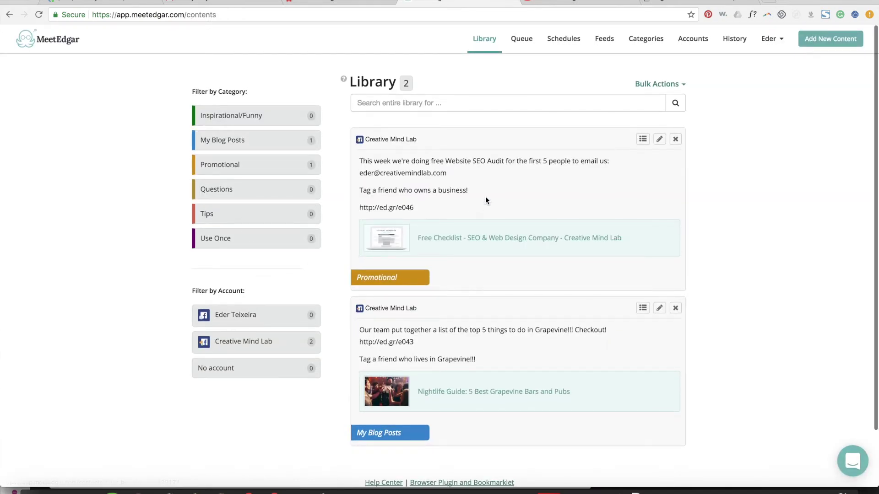
scroll(490, 307, "down", 3)
scroll(491, 307, "up", 3)
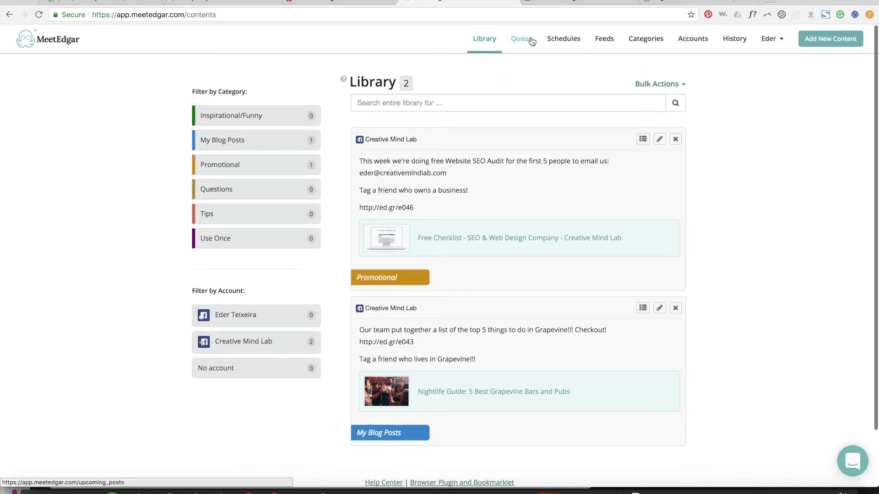
left_click(532, 42)
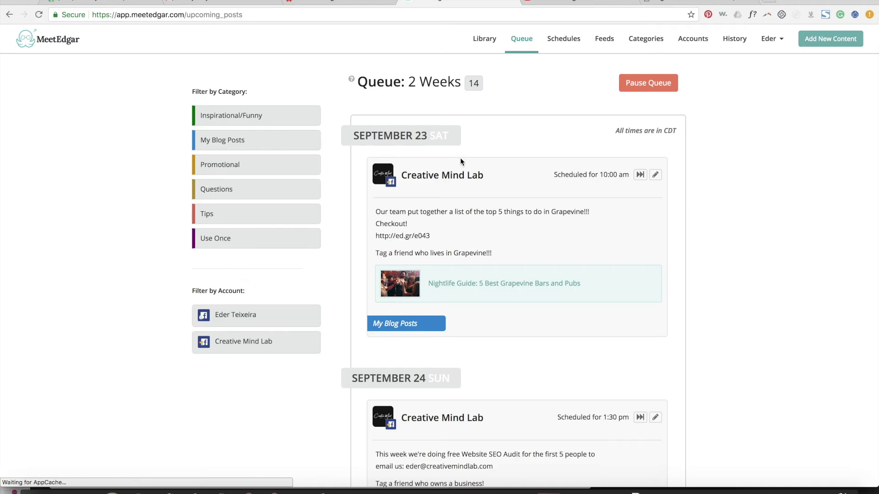
Step: Skip both posts landing on September 26, then go back to the posting schedule
scroll(462, 161, "down", 8)
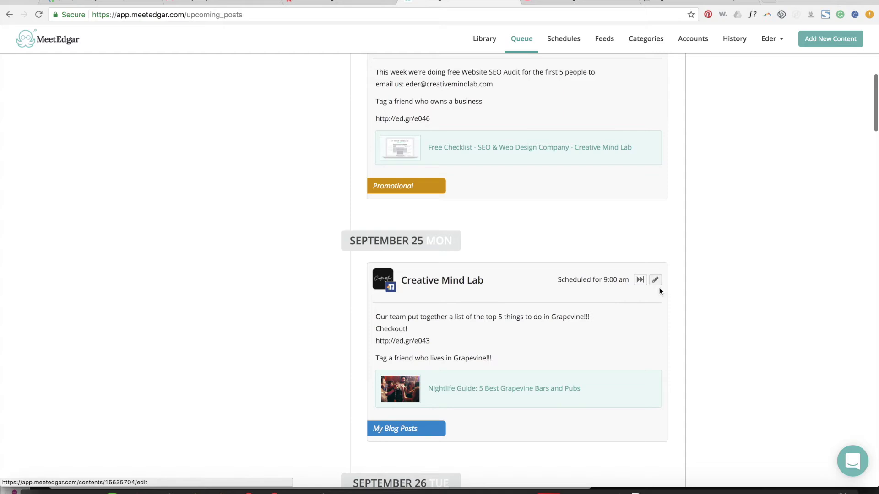
scroll(659, 291, "down", 4)
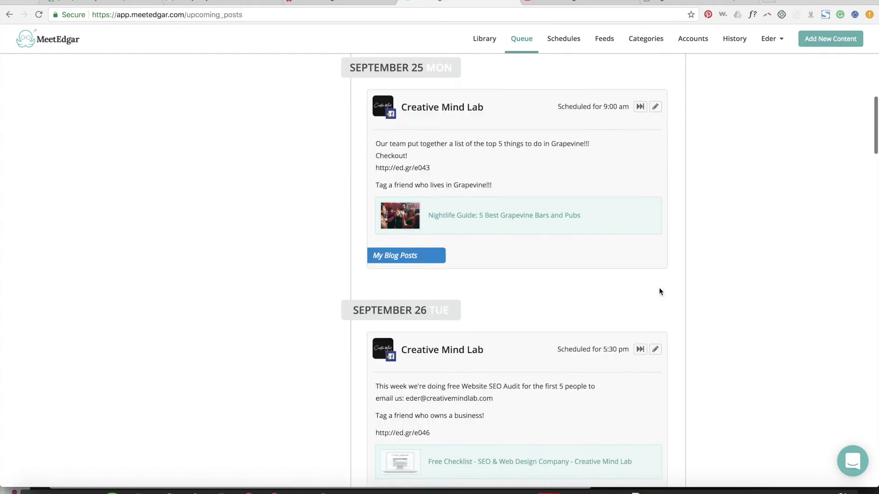
left_click(639, 341)
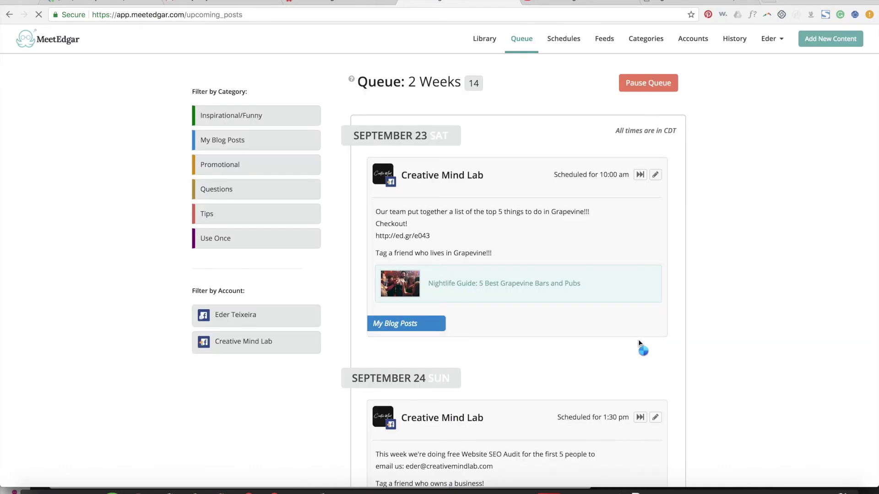
scroll(639, 342, "down", 9)
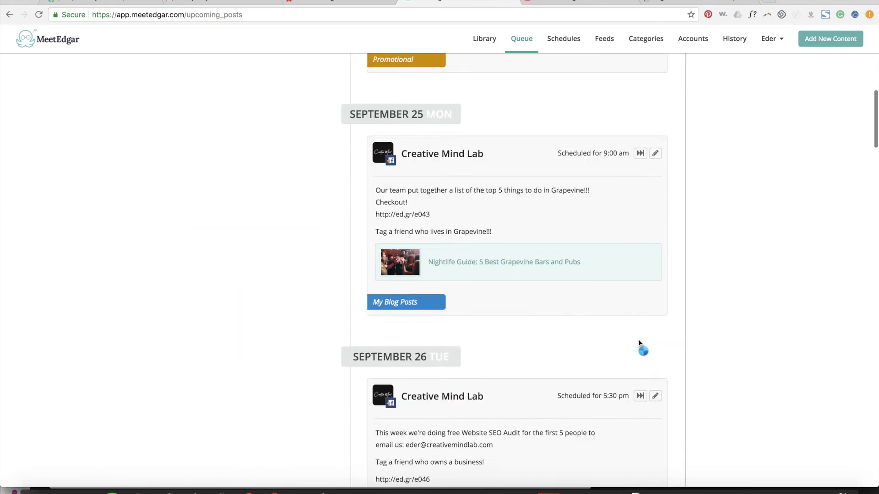
left_click(640, 351)
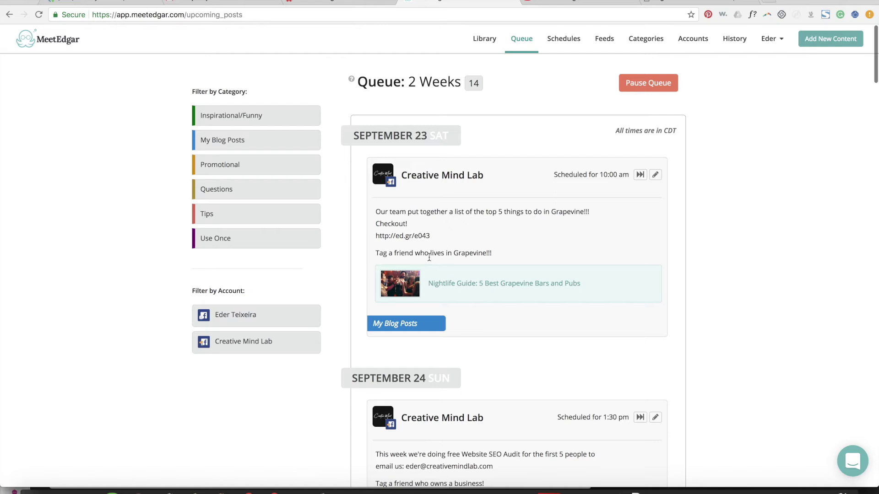
left_click(553, 40)
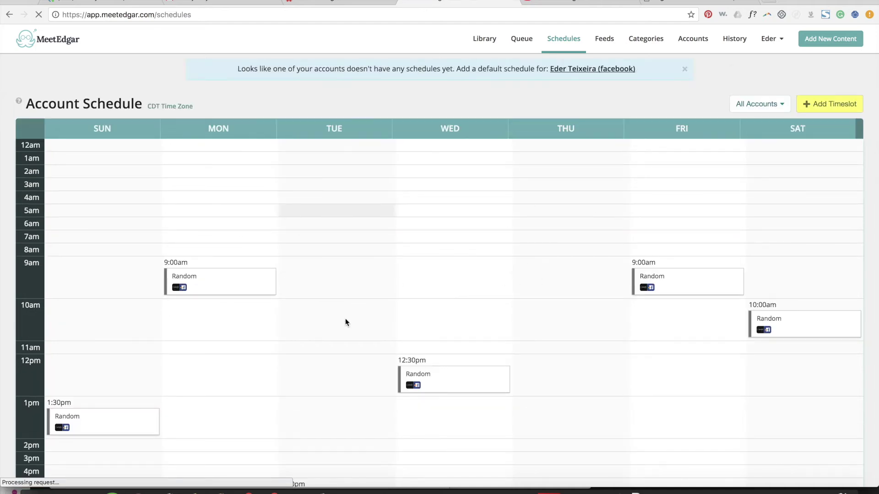
Step: Review the weekly Random timeslots, then view the pending RSS content on Feeds
scroll(424, 229, "down", 3)
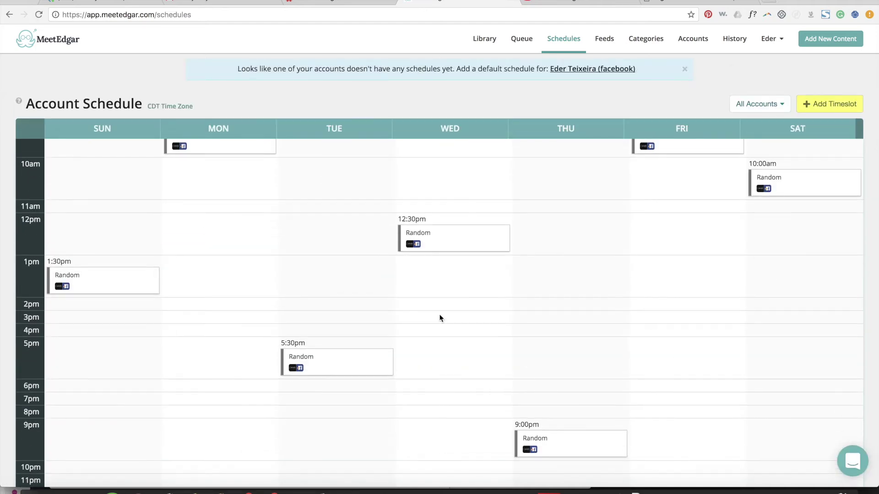
scroll(585, 257, "up", 3)
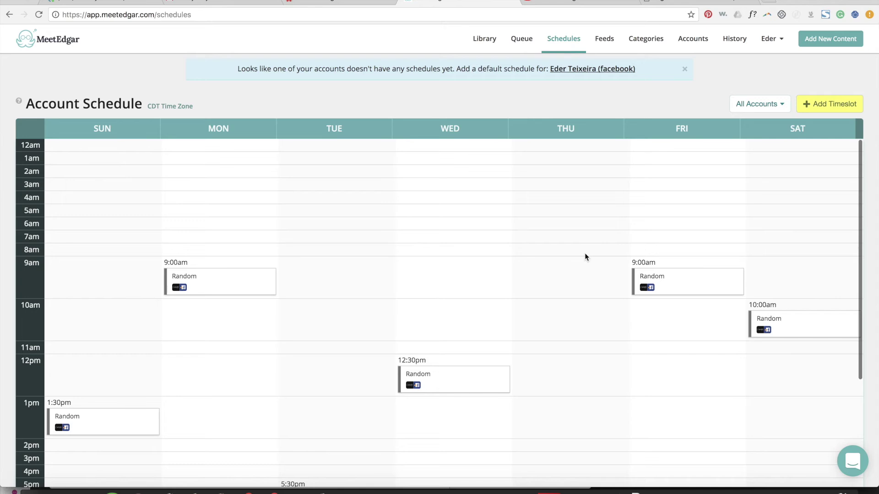
left_click(605, 40)
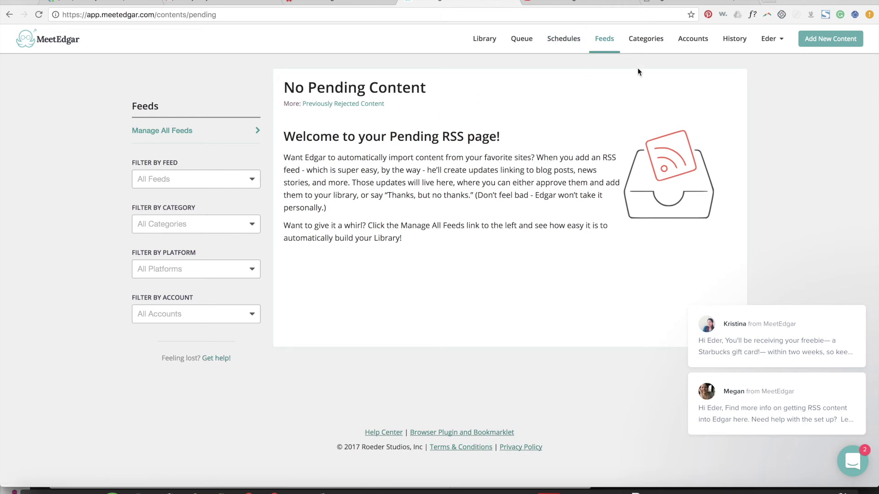
Step: View the six content categories, then open the Connected accounts page
left_click(660, 44)
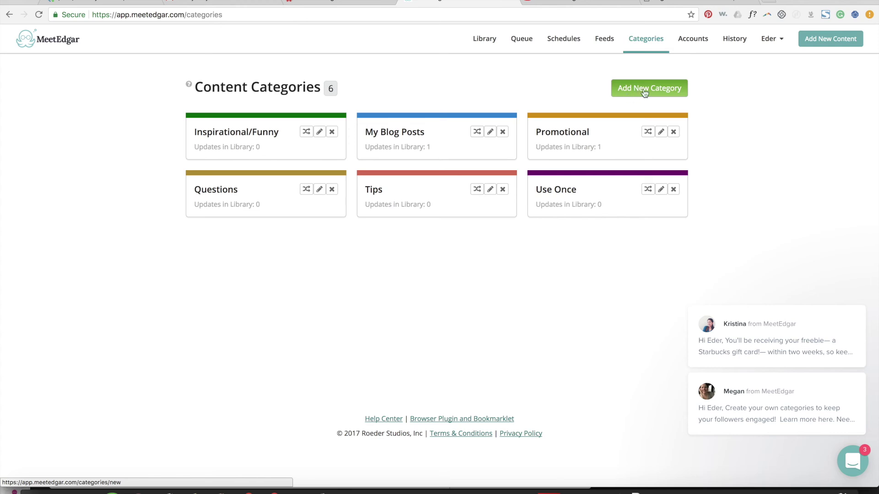
left_click(691, 39)
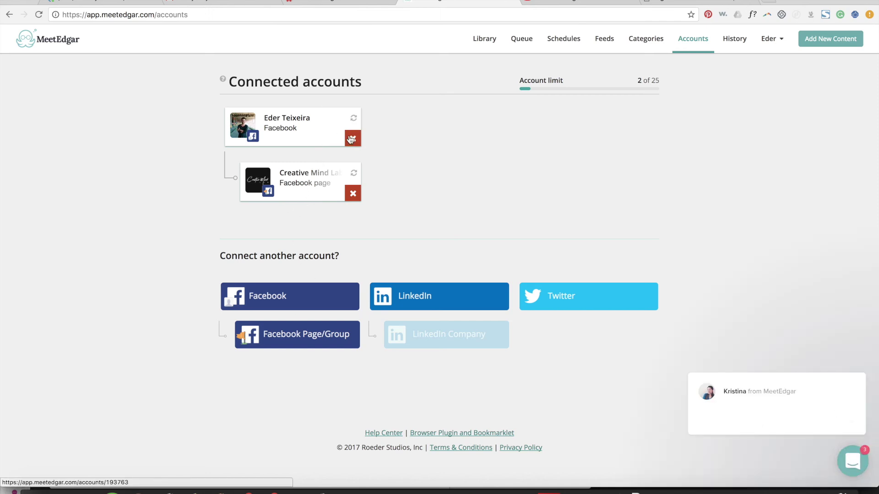
Step: Remove the Facebook profile with its Creative Mind Lab page, then view Recent History
left_click(353, 138)
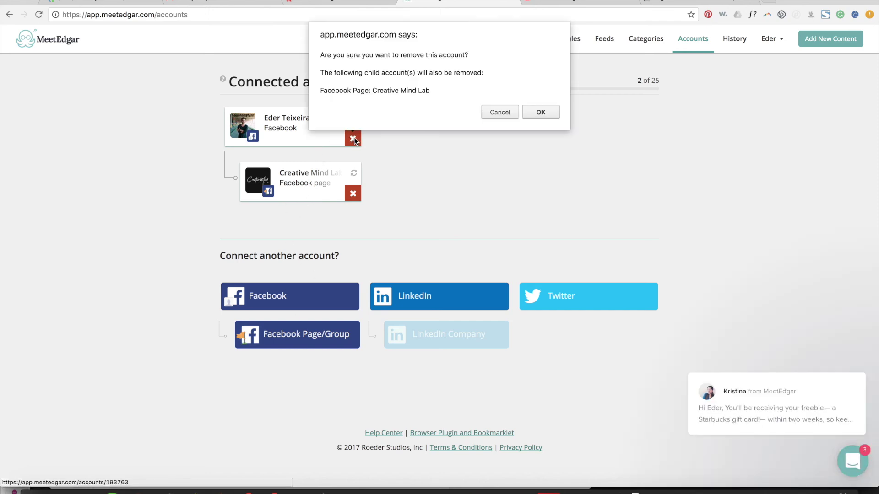
left_click(537, 112)
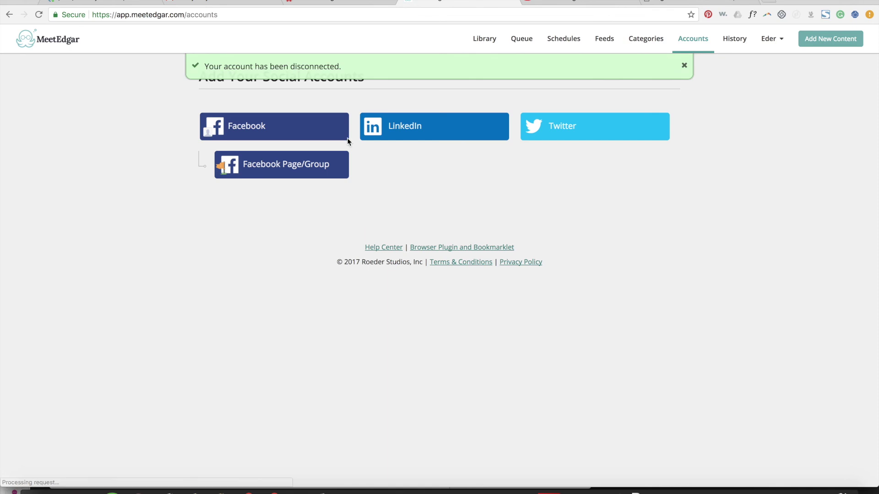
left_click(727, 44)
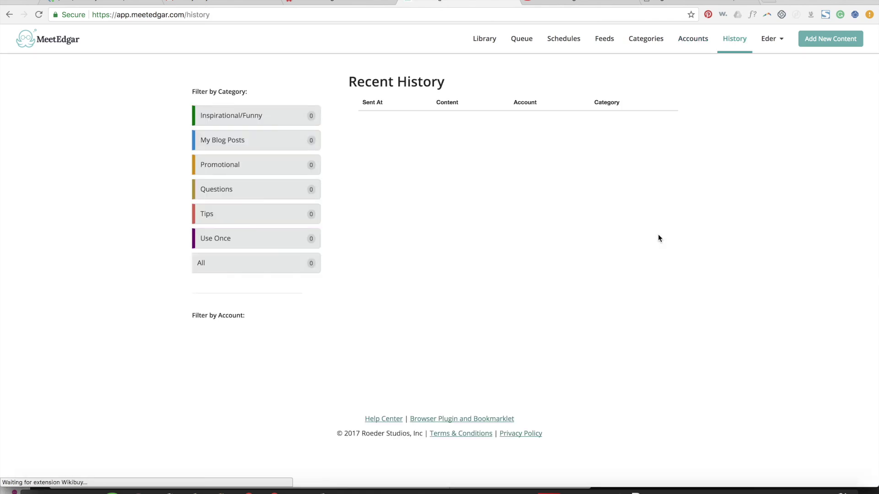